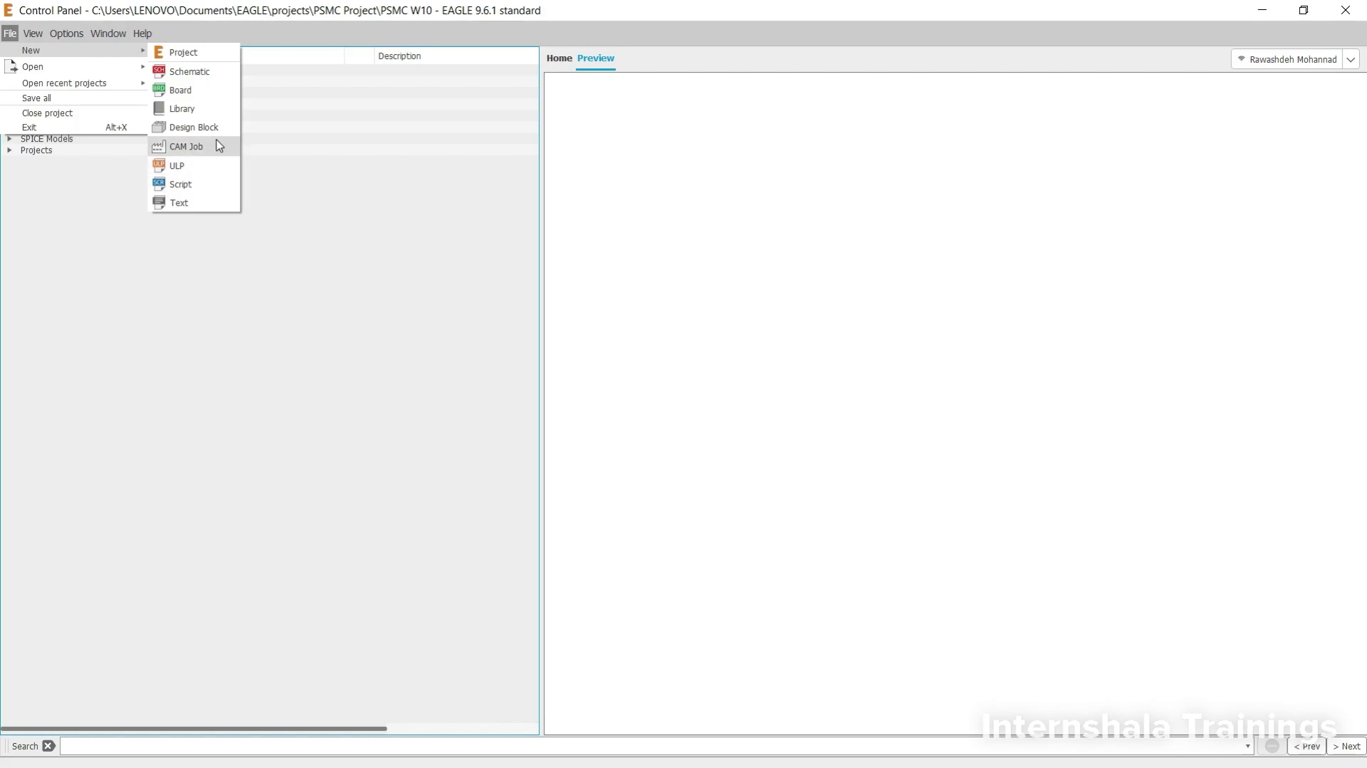
- Create a blank schematic and close its window
{"action": "left_click", "coordinate": [209, 72]}
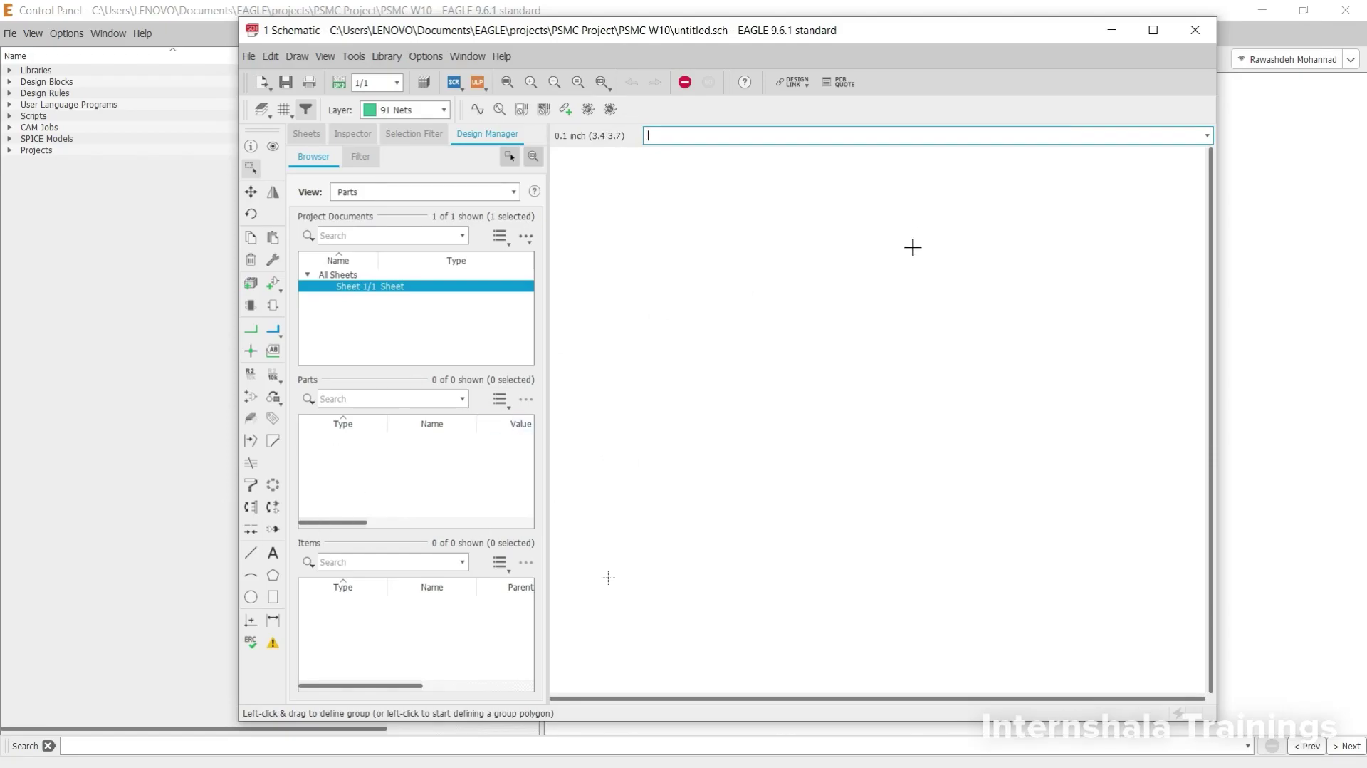
{"action": "left_click", "coordinate": [1195, 29]}
- Open the Directories settings and move the dialog towards the middle of the screen
{"action": "left_click", "coordinate": [10, 34]}
{"action": "mouse_move", "coordinate": [57, 41]}
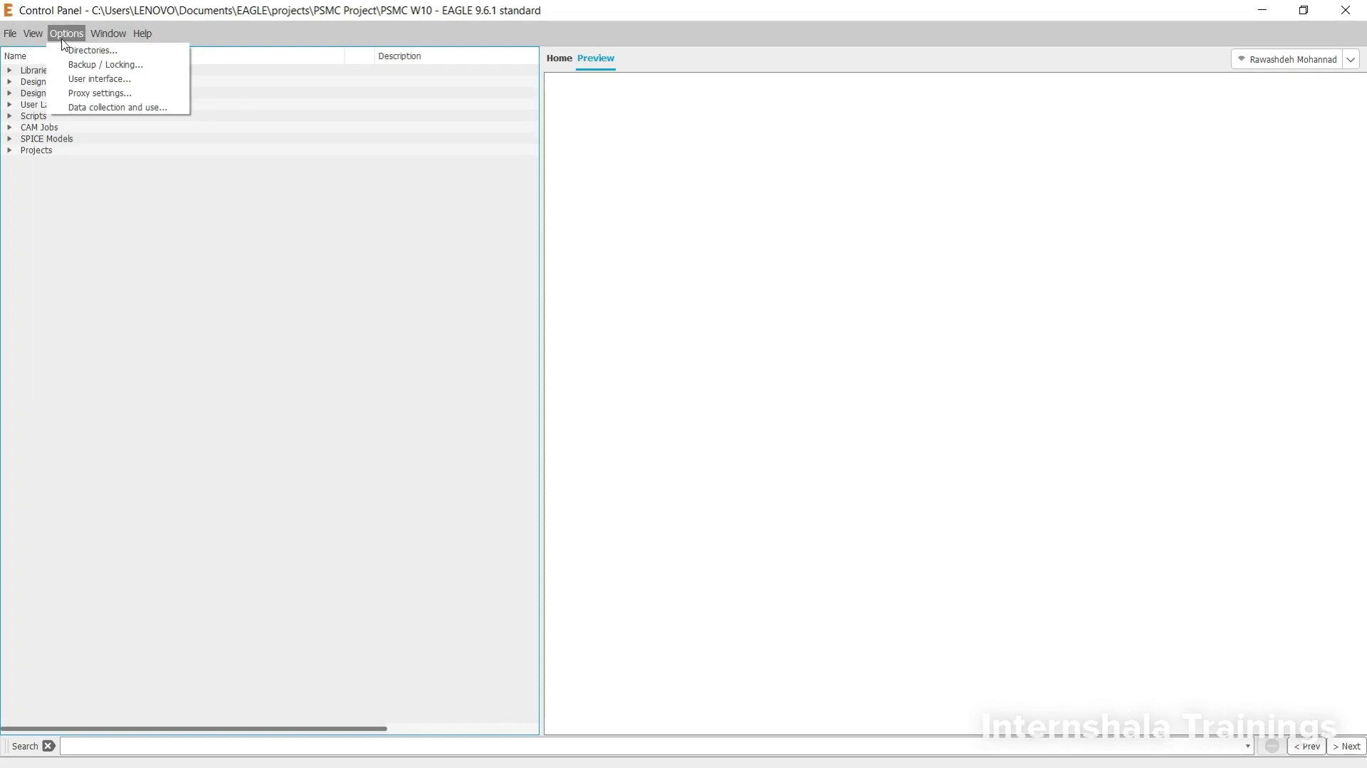
{"action": "left_click", "coordinate": [78, 51]}
{"action": "left_click_drag", "start_coordinate": [89, 21], "coordinate": [574, 186]}
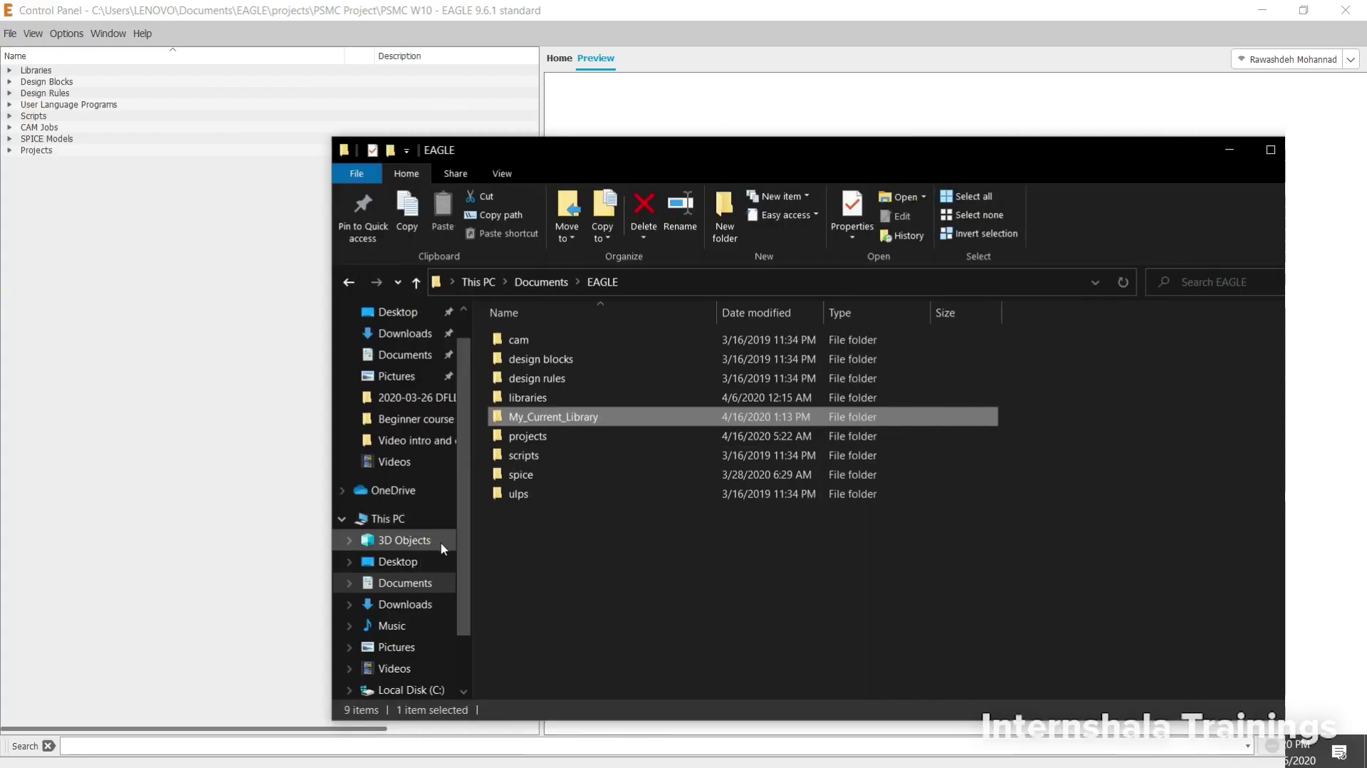
- In File Explorer, browse to the EAGLE 9.6.1 installation folder on Local Disk (C:), keeping the window clear of the Directories dialog
{"action": "left_click", "coordinate": [376, 283]}
{"action": "left_click", "coordinate": [353, 283]}
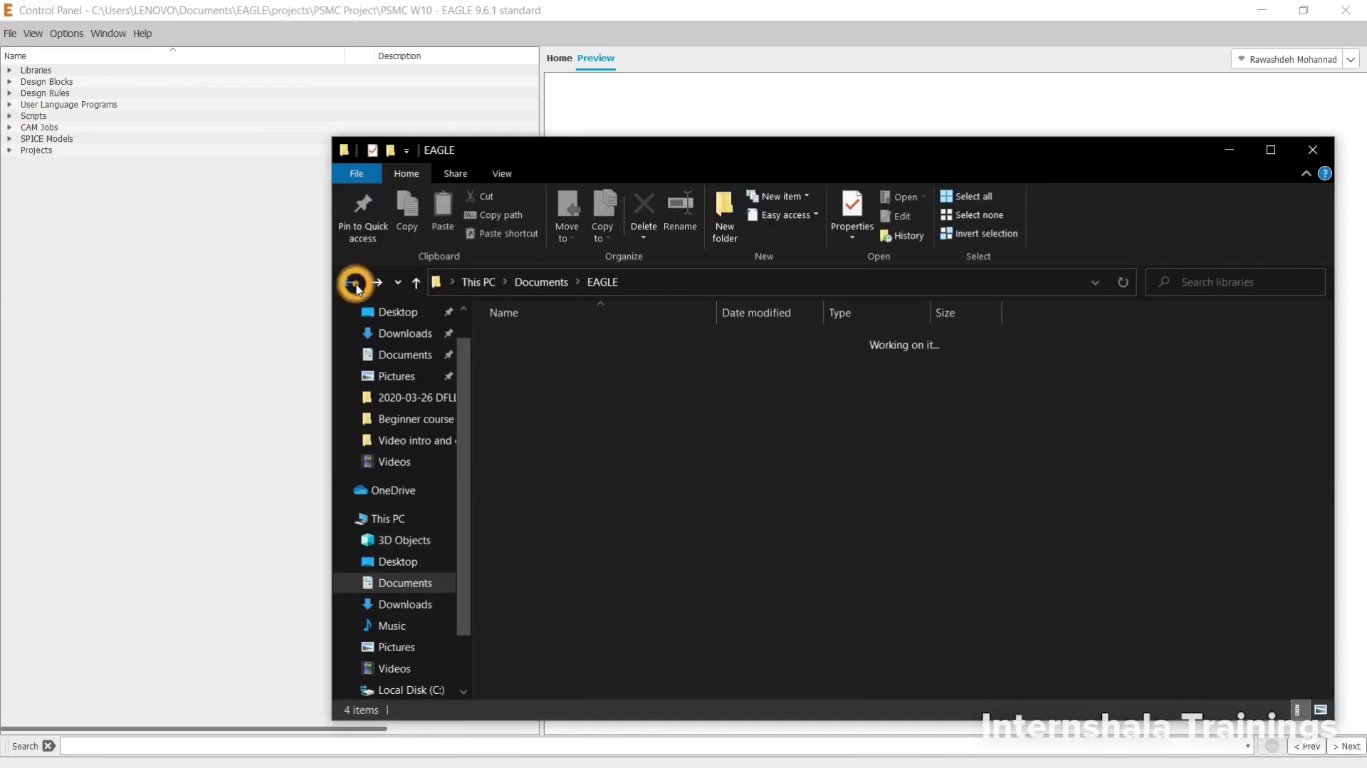
{"action": "left_click", "coordinate": [354, 283]}
{"action": "left_click", "coordinate": [355, 283]}
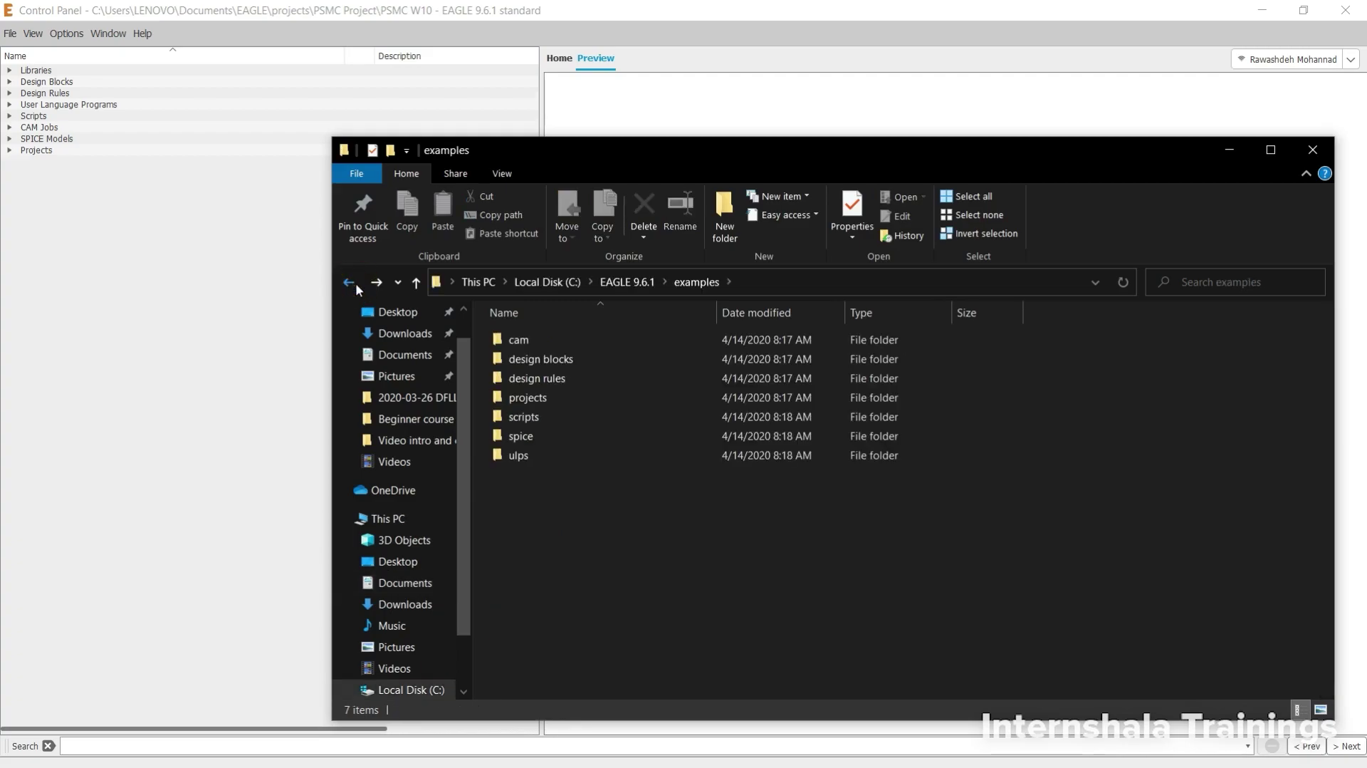
{"action": "left_click_drag", "start_coordinate": [792, 155], "coordinate": [800, 68]}
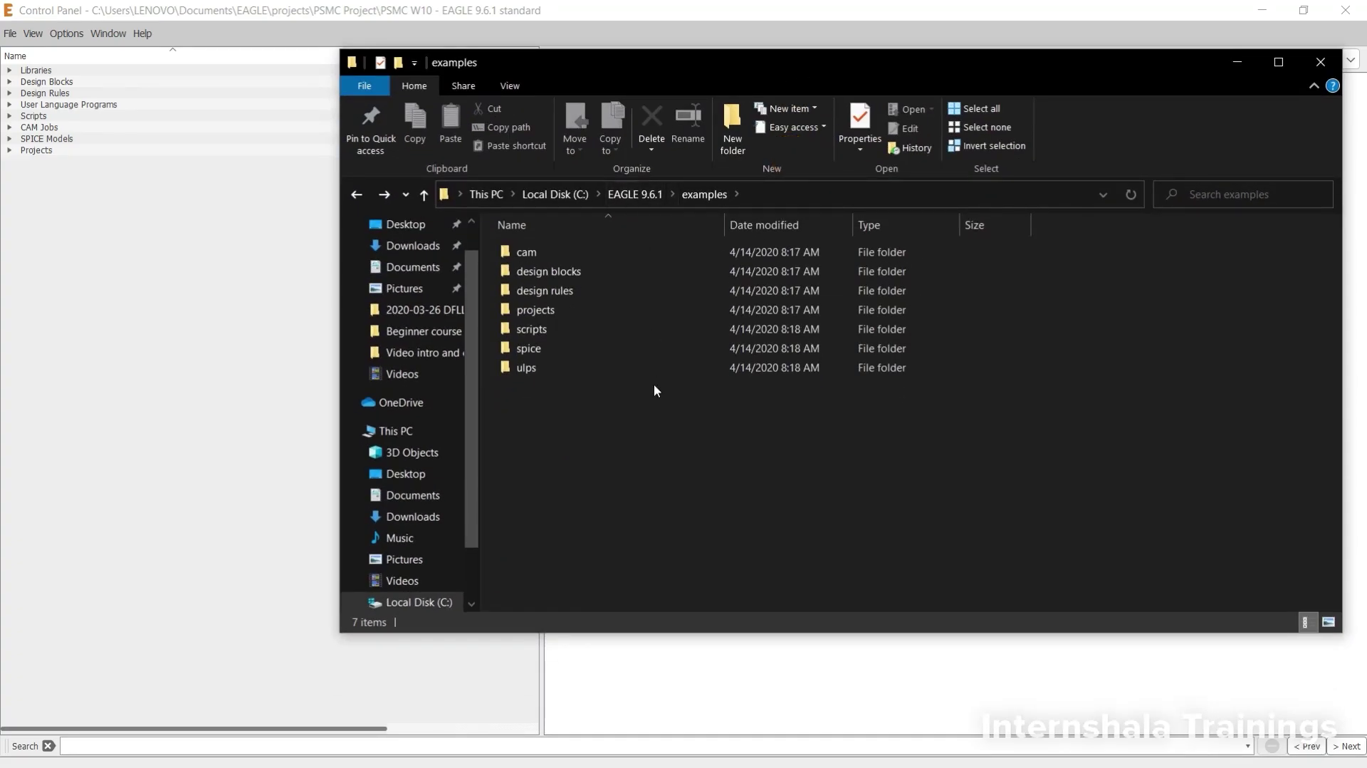
{"action": "left_click_drag", "start_coordinate": [580, 63], "coordinate": [687, 140]}
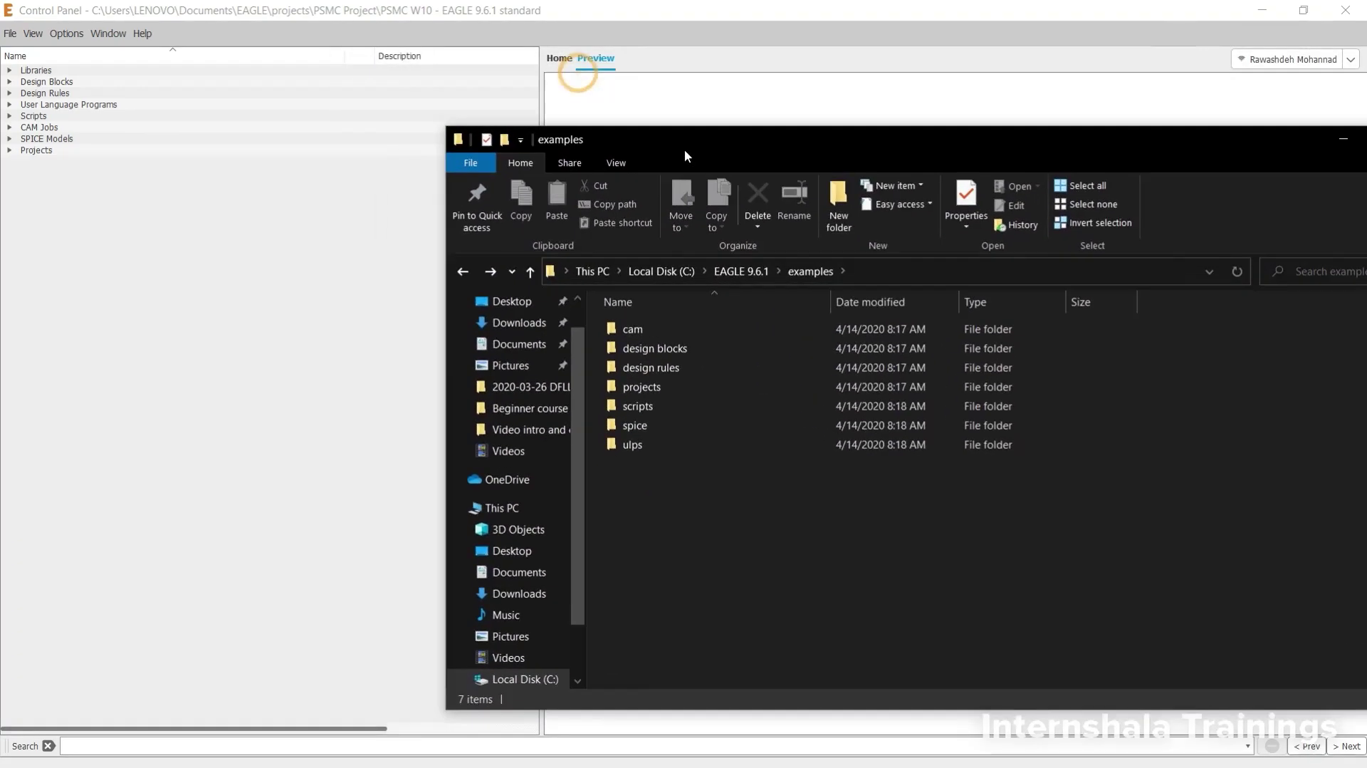
{"action": "left_click", "coordinate": [744, 271]}
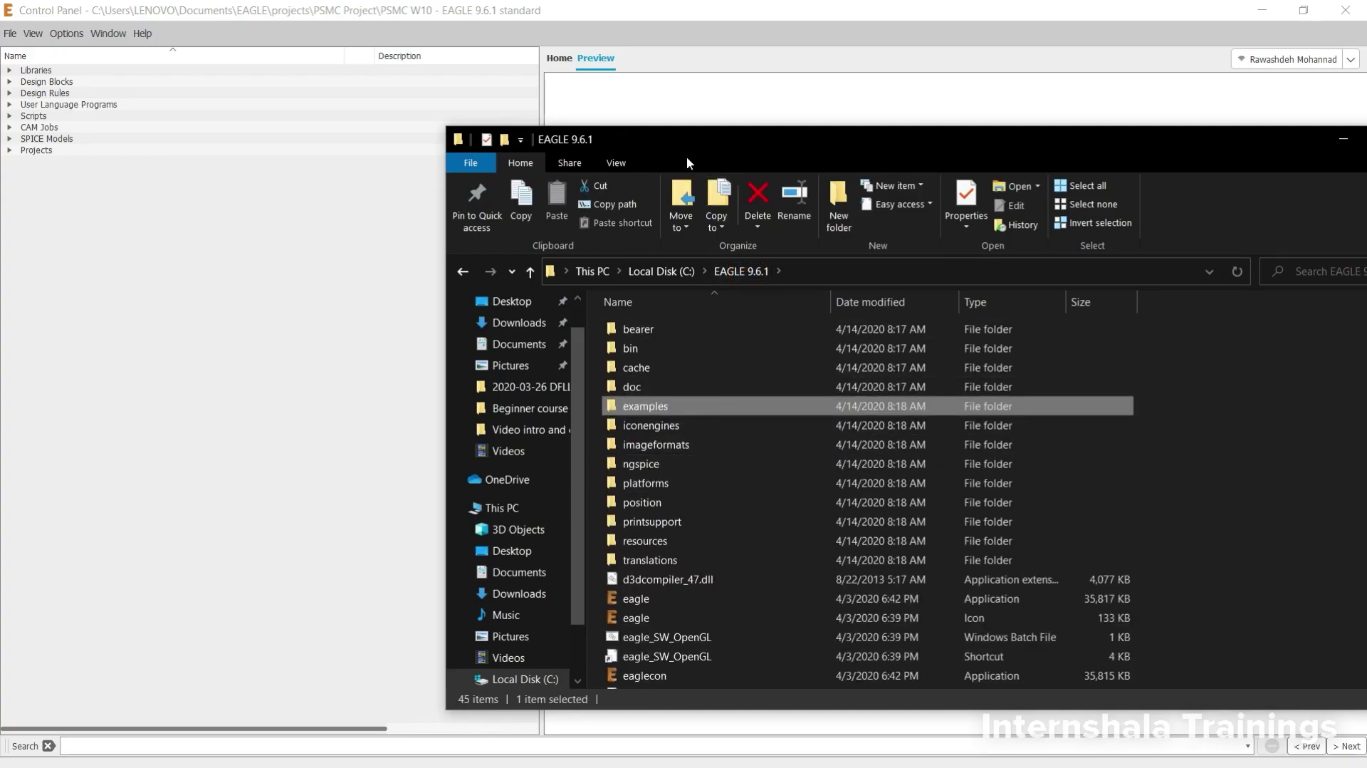
{"action": "left_click_drag", "start_coordinate": [685, 152], "coordinate": [994, 98]}
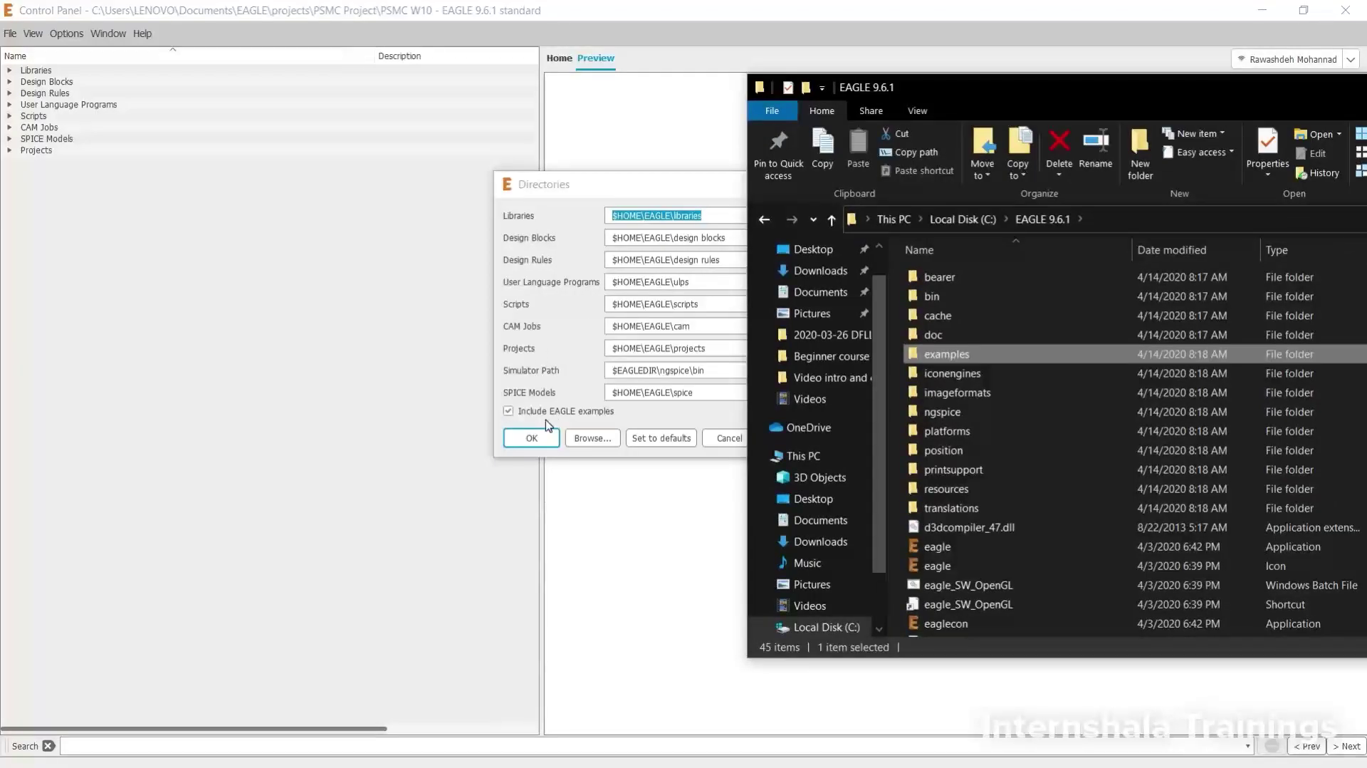
- Examine the sample design blocks in the installation's examples folder and return to the examples folder
{"action": "double_click", "coordinate": [942, 354]}
{"action": "double_click", "coordinate": [965, 296]}
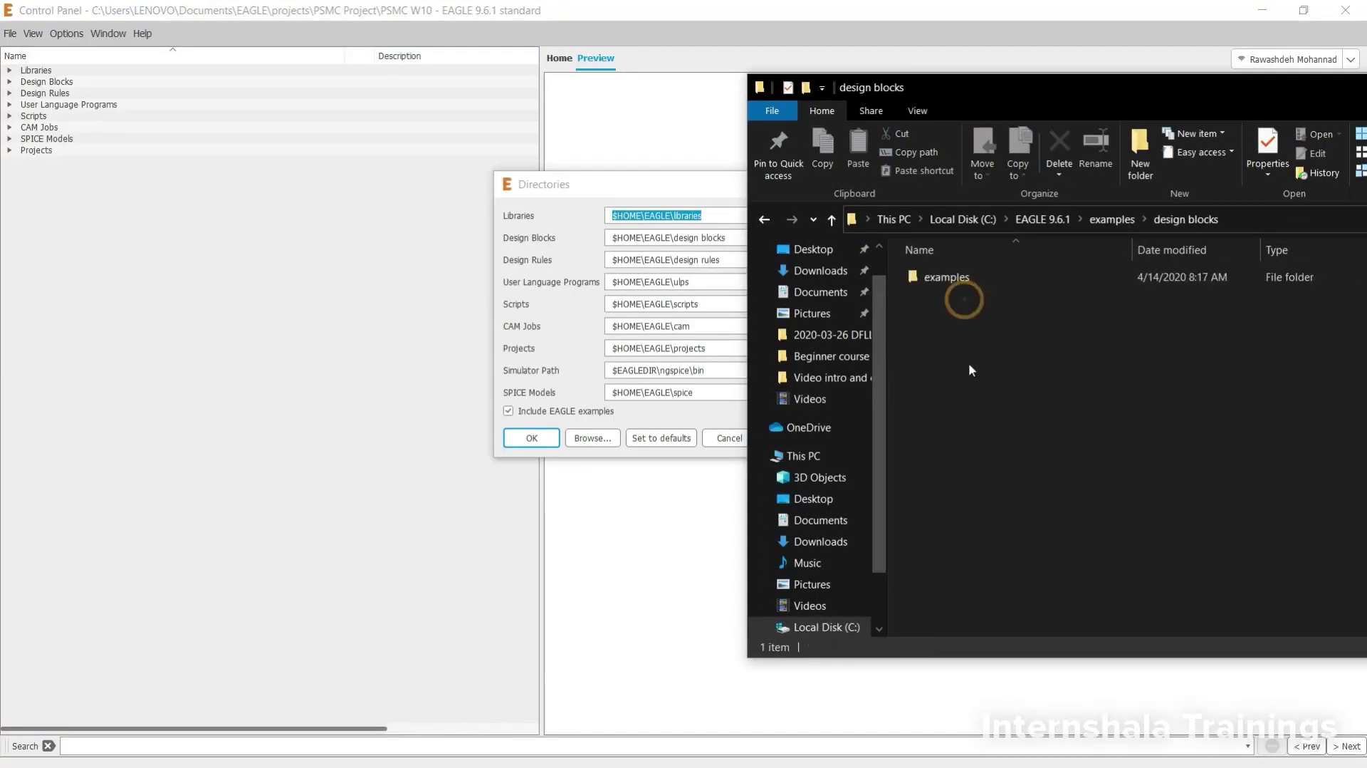
{"action": "double_click", "coordinate": [947, 276]}
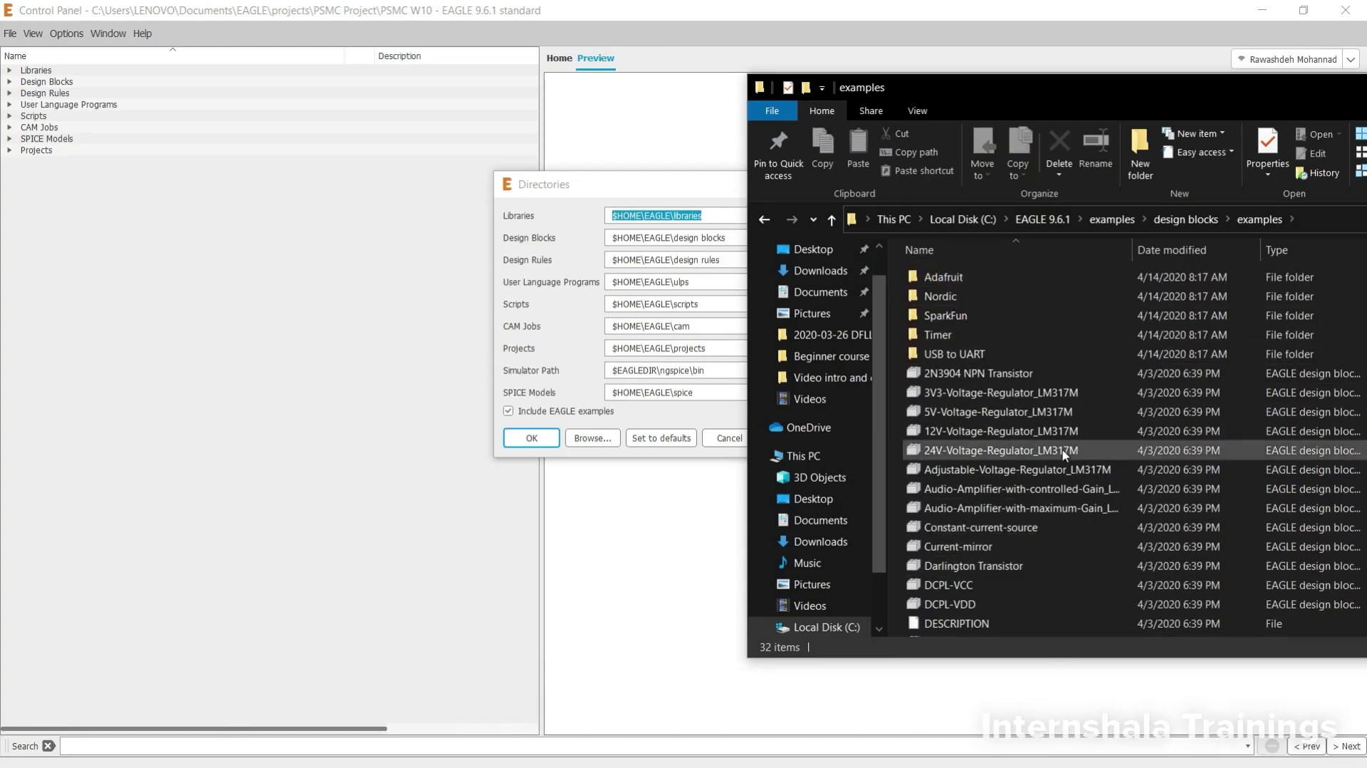
{"action": "scroll", "coordinate": [1063, 468], "scroll_direction": "down", "scroll_amount": 2}
{"action": "scroll", "coordinate": [1059, 477], "scroll_direction": "down", "scroll_amount": 2}
{"action": "key", "text": "alt+Left"}
{"action": "key", "text": "alt+Left"}
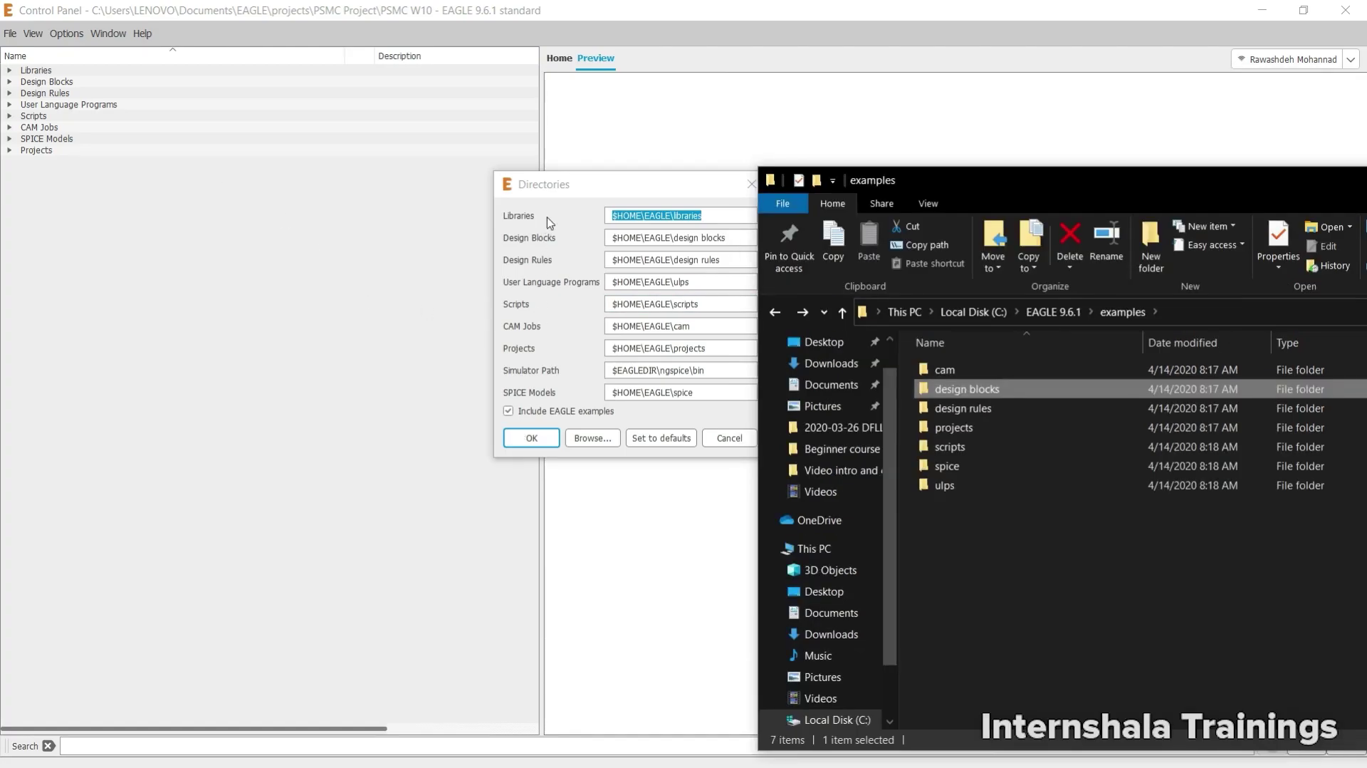
- Return to EAGLE, accept the directory settings and expand the Libraries branch
{"action": "left_click", "coordinate": [552, 189]}
{"action": "left_click", "coordinate": [541, 436]}
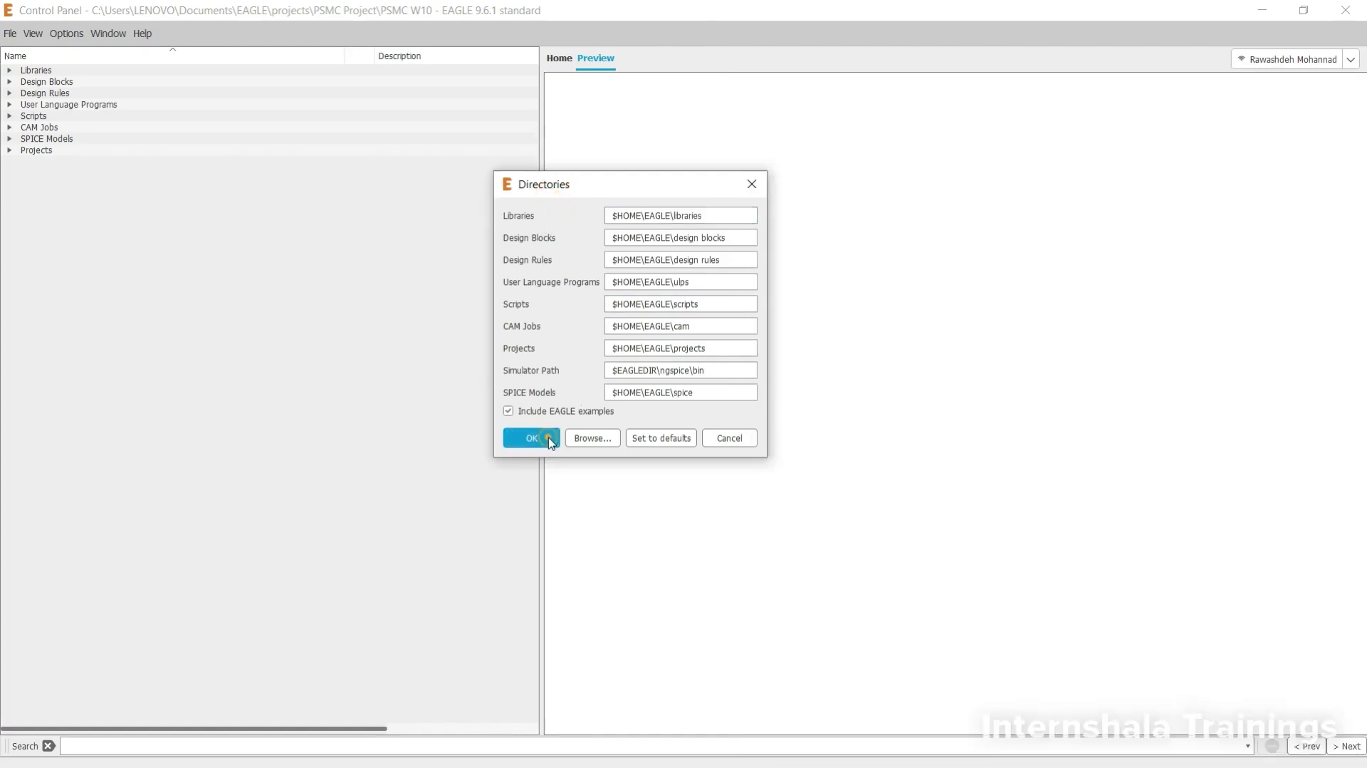
{"action": "left_click", "coordinate": [9, 69]}
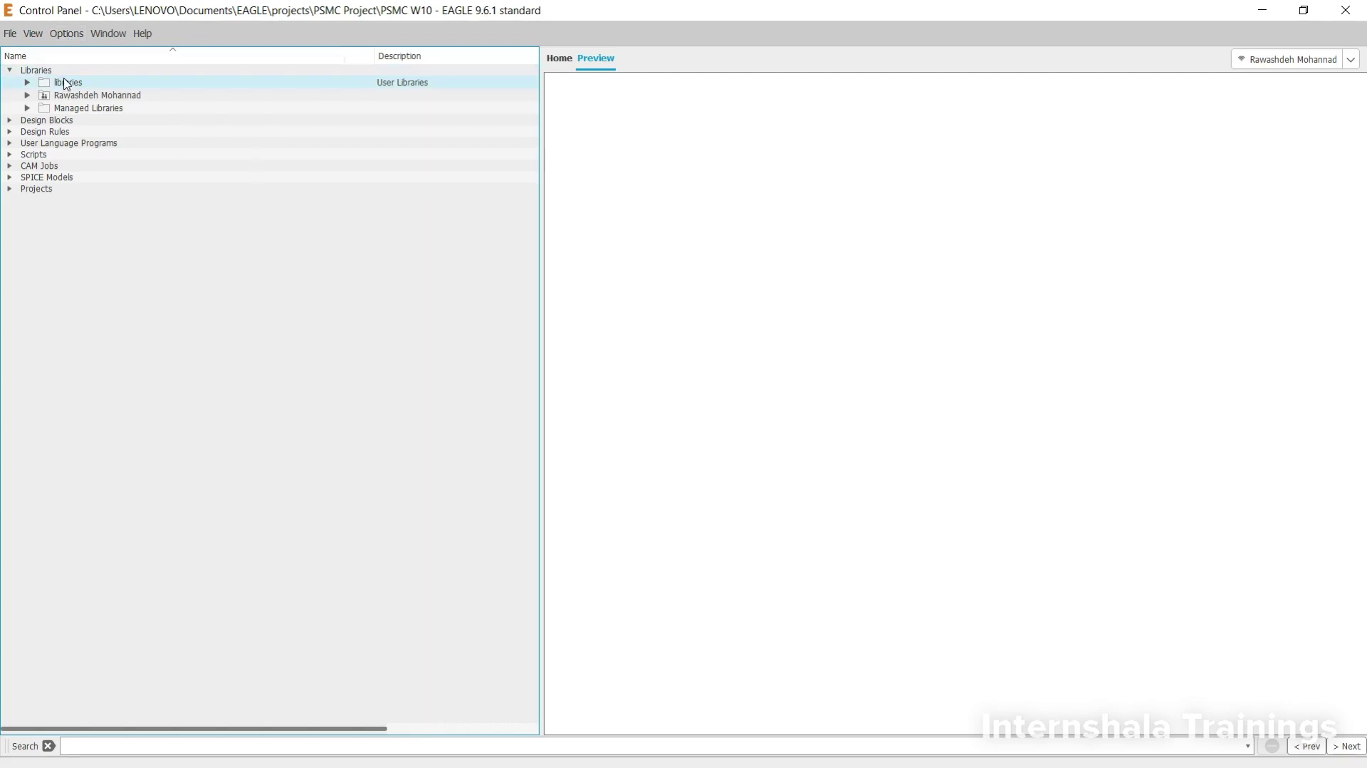
- Reopen the Directories settings and locate the My_Current_Library folder under Documents\EAGLE in File Explorer
{"action": "left_click", "coordinate": [68, 33]}
{"action": "left_click", "coordinate": [89, 51]}
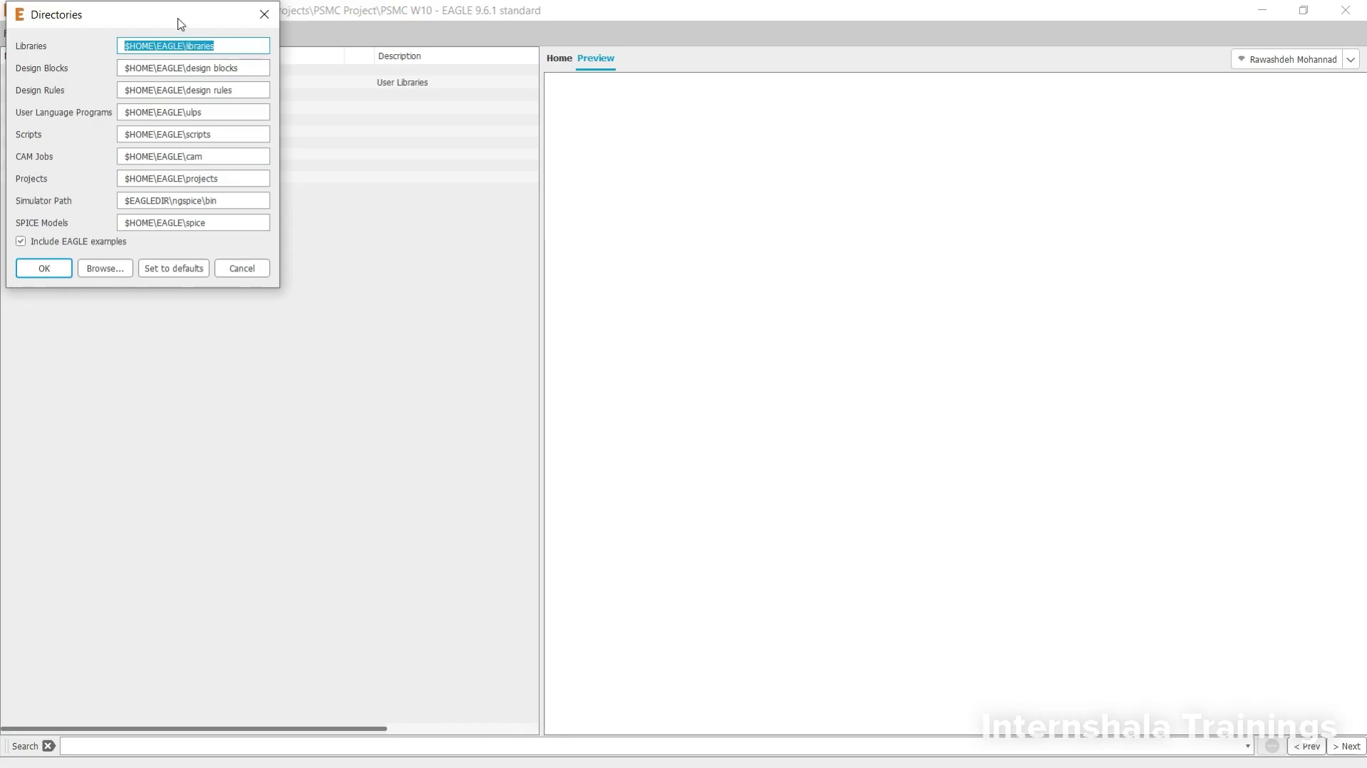
{"action": "left_click", "coordinate": [447, 761]}
{"action": "left_click_drag", "start_coordinate": [1007, 186], "coordinate": [952, 177]}
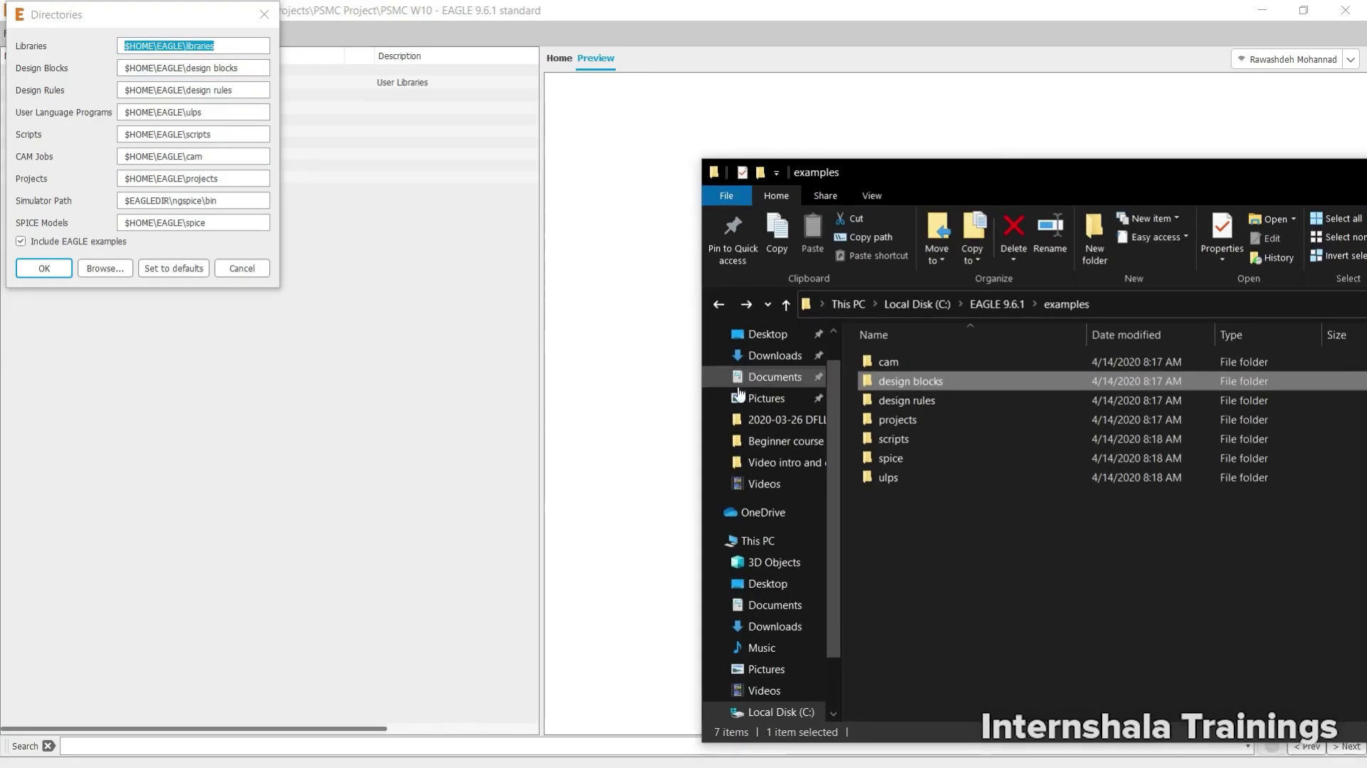
{"action": "left_click", "coordinate": [774, 376]}
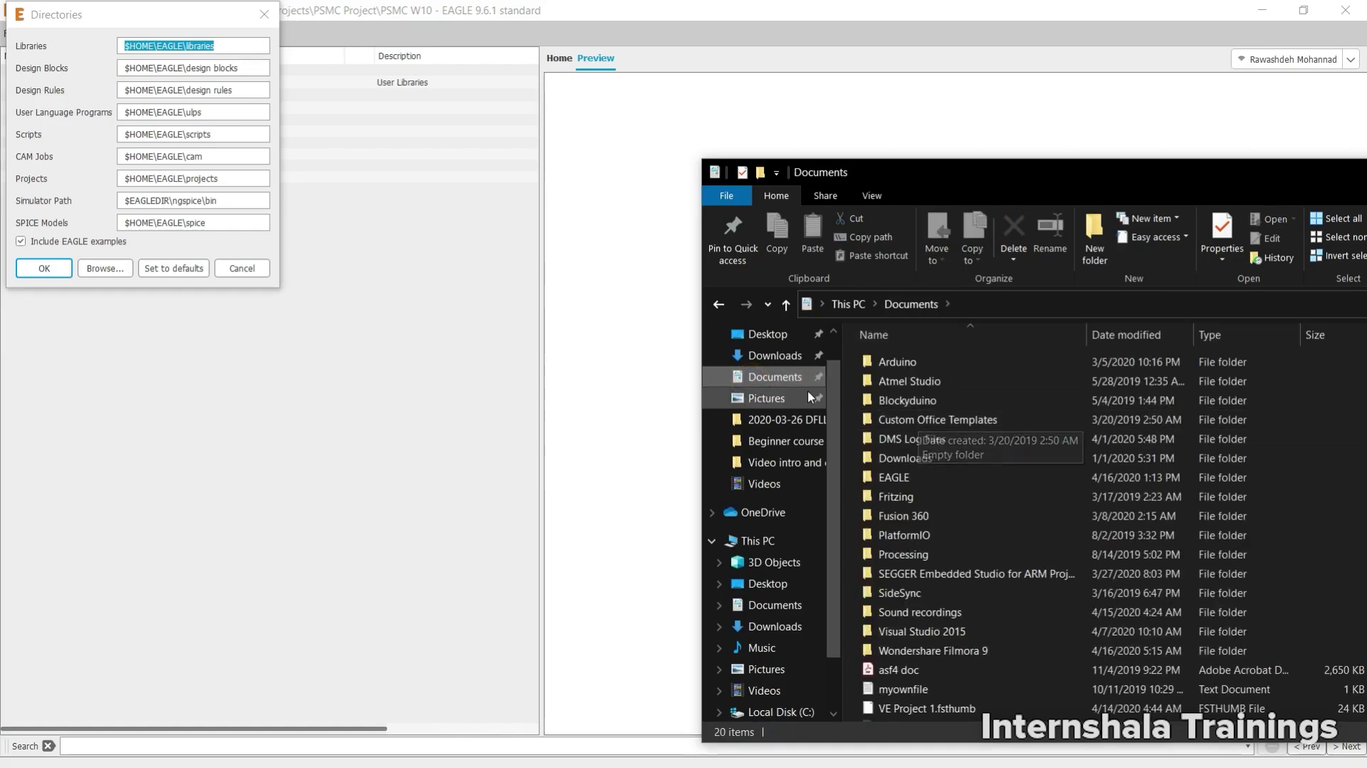
{"action": "left_click", "coordinate": [920, 479]}
{"action": "double_click", "coordinate": [920, 479]}
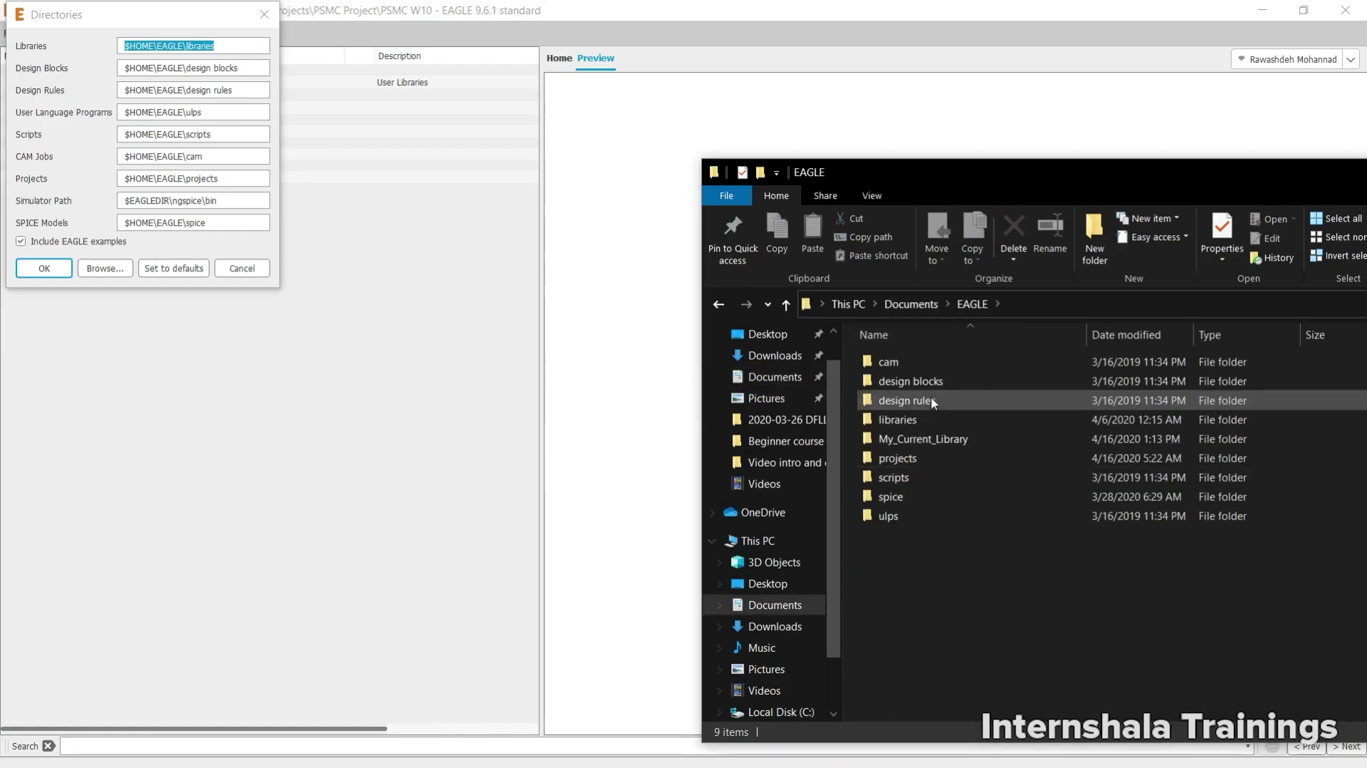
{"action": "left_click", "coordinate": [937, 439]}
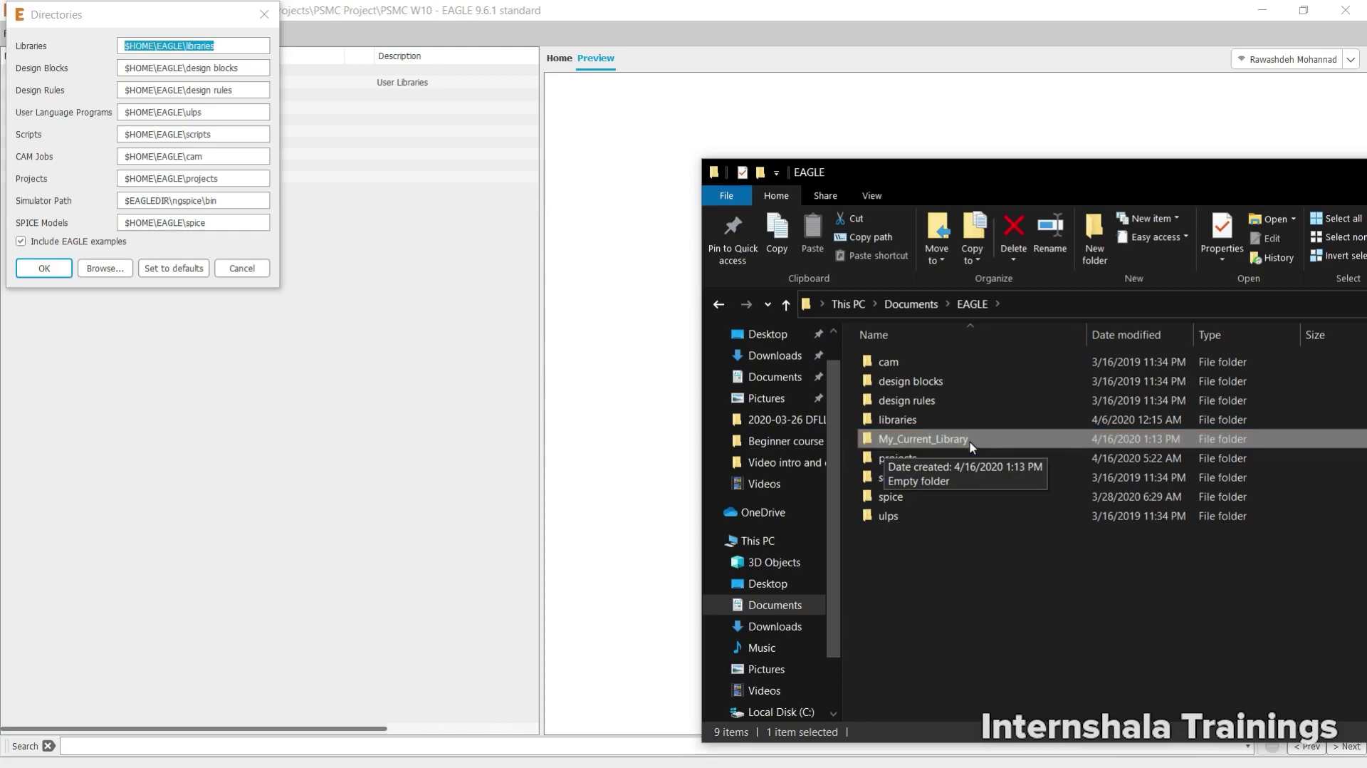
- Append ;$HOME\EAGLE\My_Current_Library to the Libraries directory path and select the new folder in the Libraries branch
{"action": "left_click", "coordinate": [227, 47]}
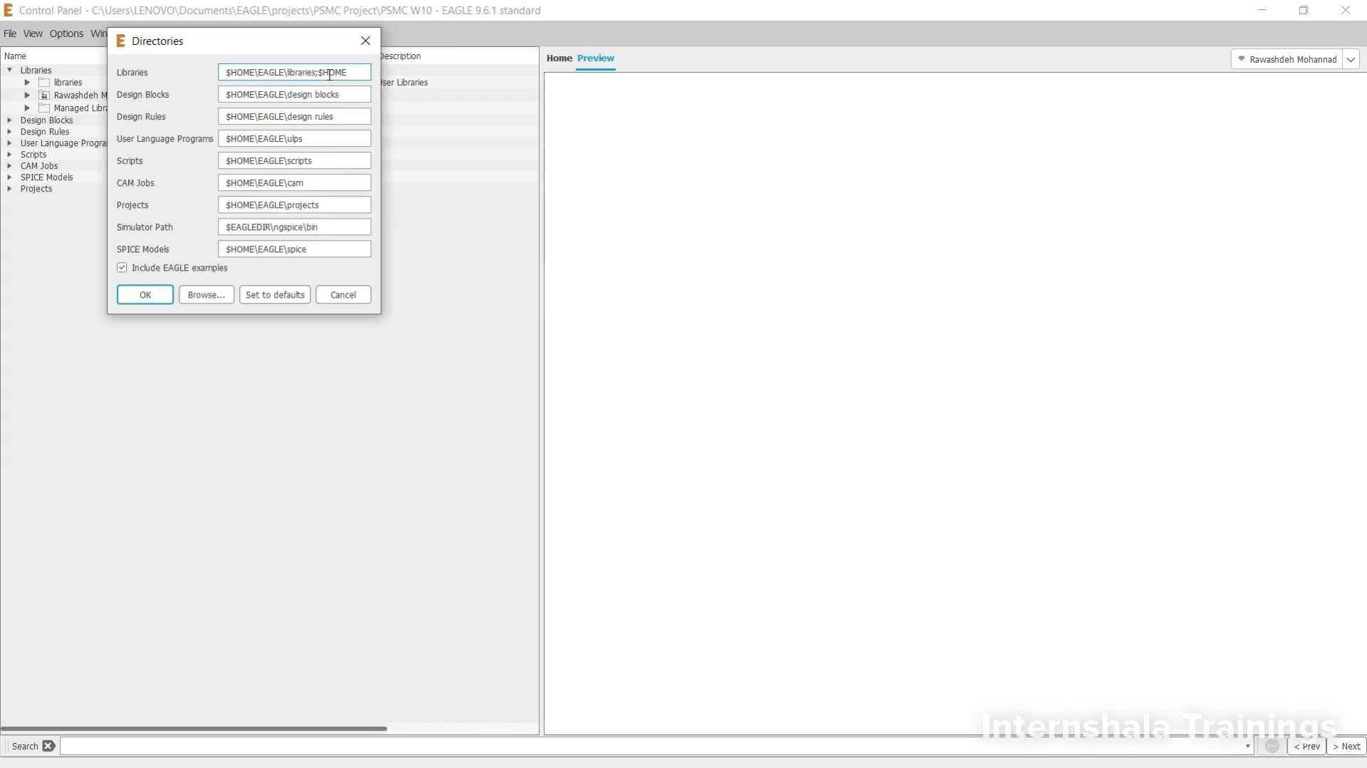
{"action": "type", "text": "AGLE\\"}
{"action": "type", "text": "My_Current_Library"}
{"action": "key", "text": "Return"}
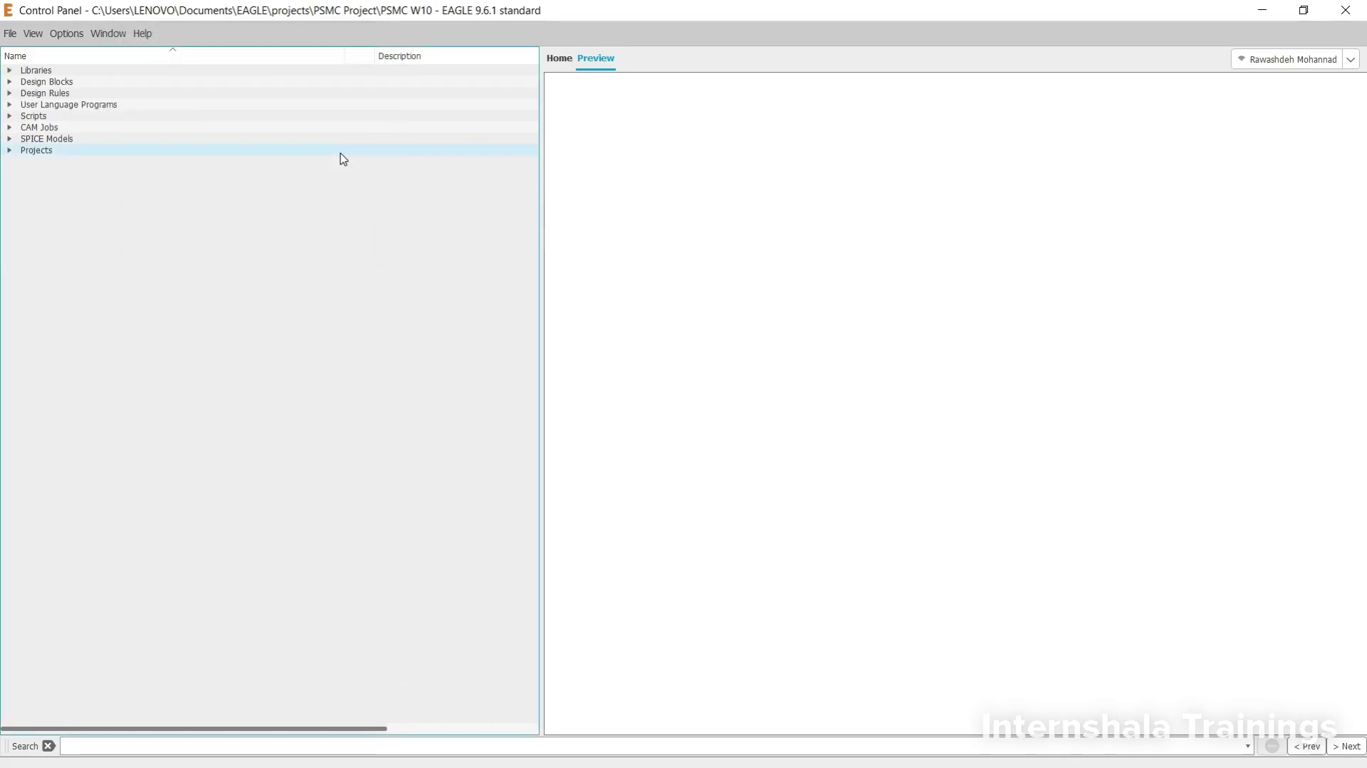
{"action": "left_click", "coordinate": [16, 71]}
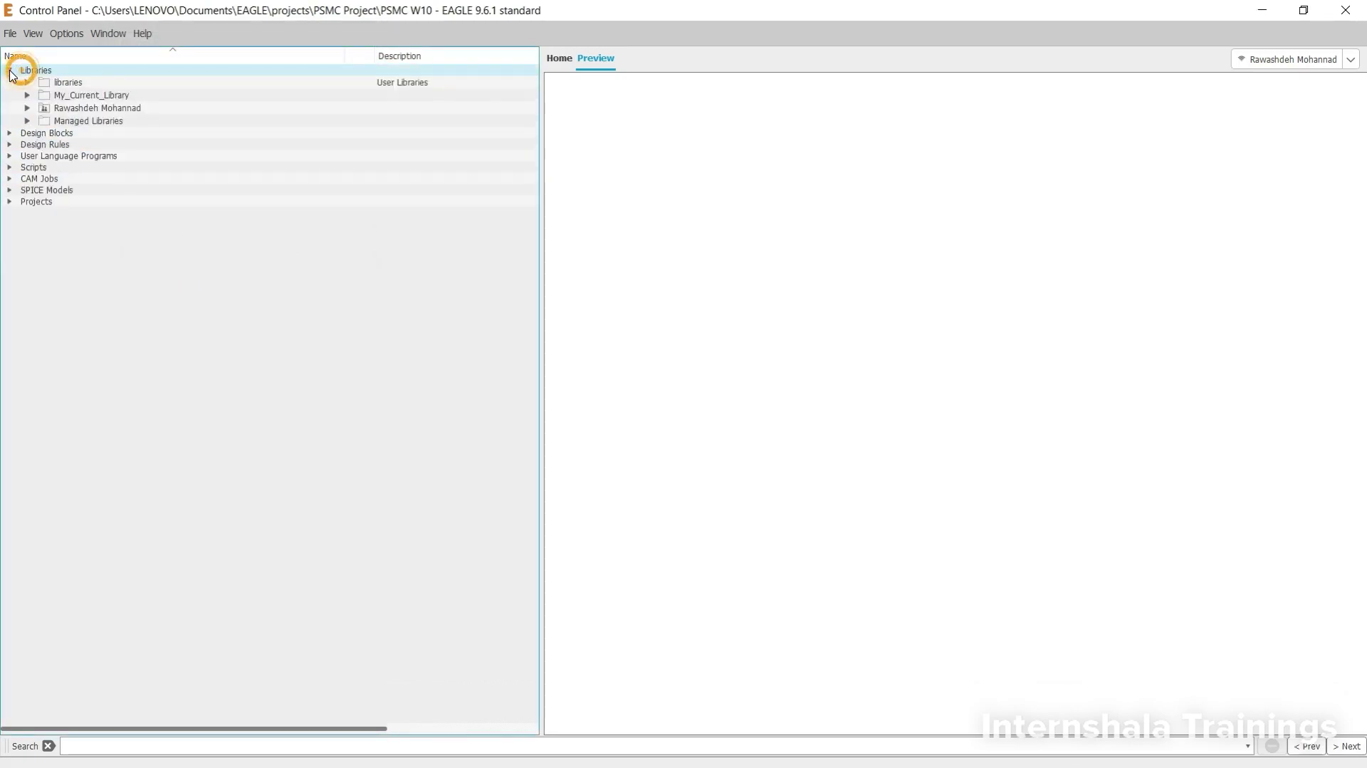
{"action": "left_click", "coordinate": [91, 96]}
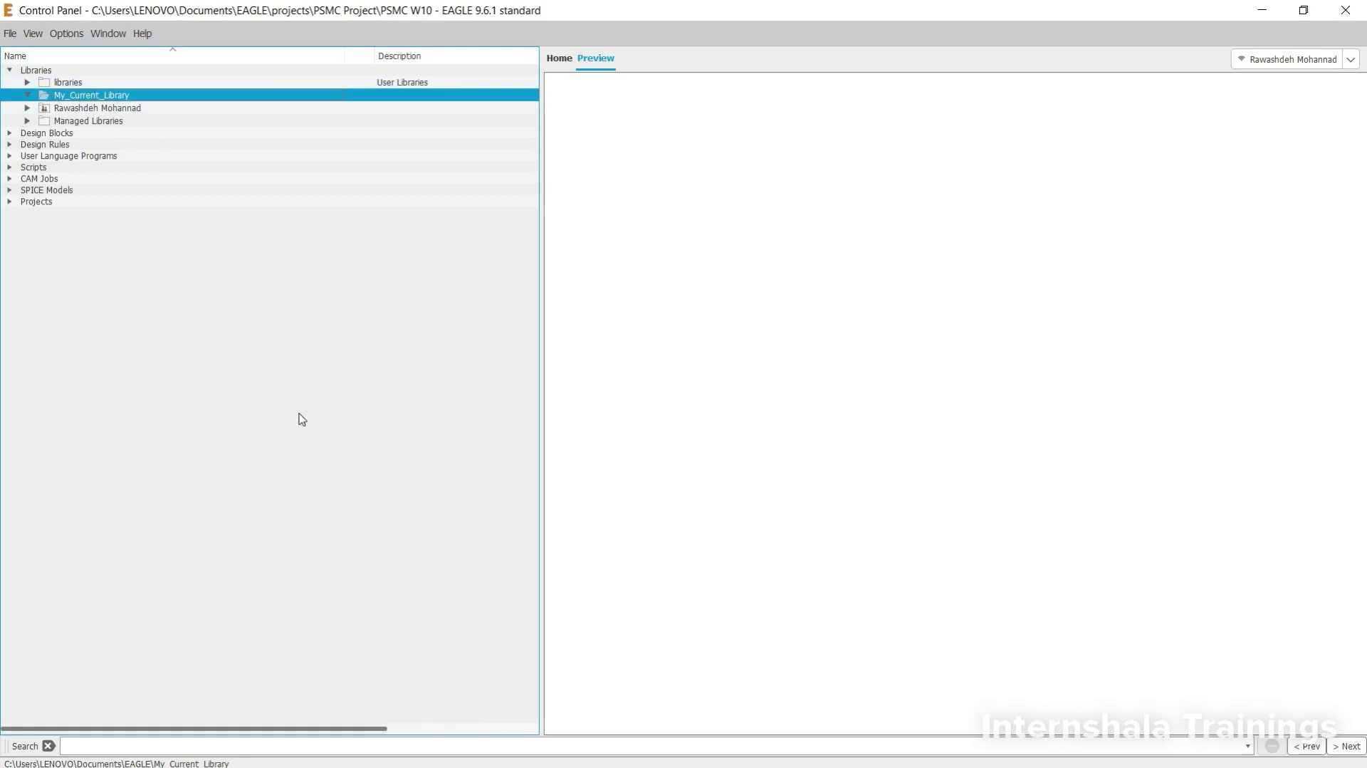
- Remove the $HOME\EAGLE\My_Current_Library entry from the Libraries directory path and accept the settings
{"action": "left_click", "coordinate": [66, 33]}
{"action": "left_click", "coordinate": [86, 49]}
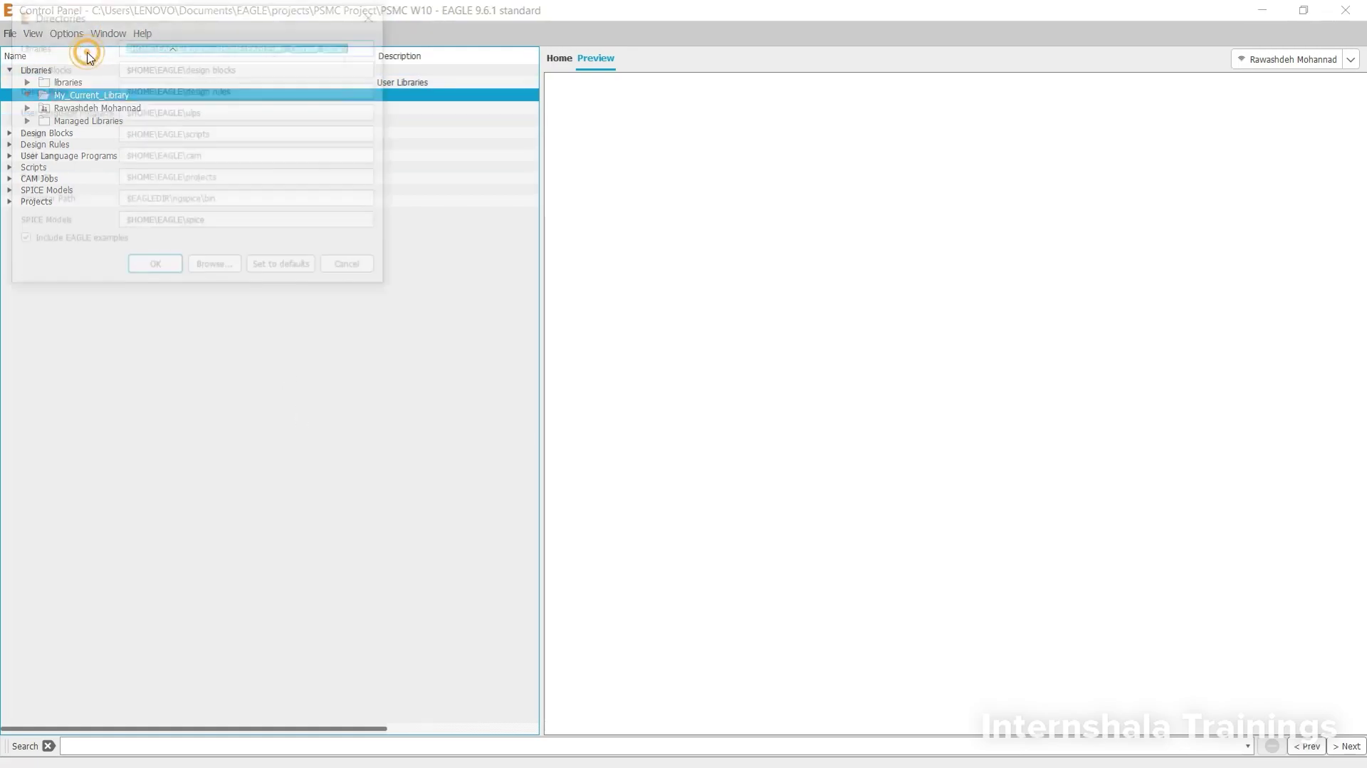
{"action": "left_click_drag", "start_coordinate": [351, 45], "coordinate": [233, 47]}
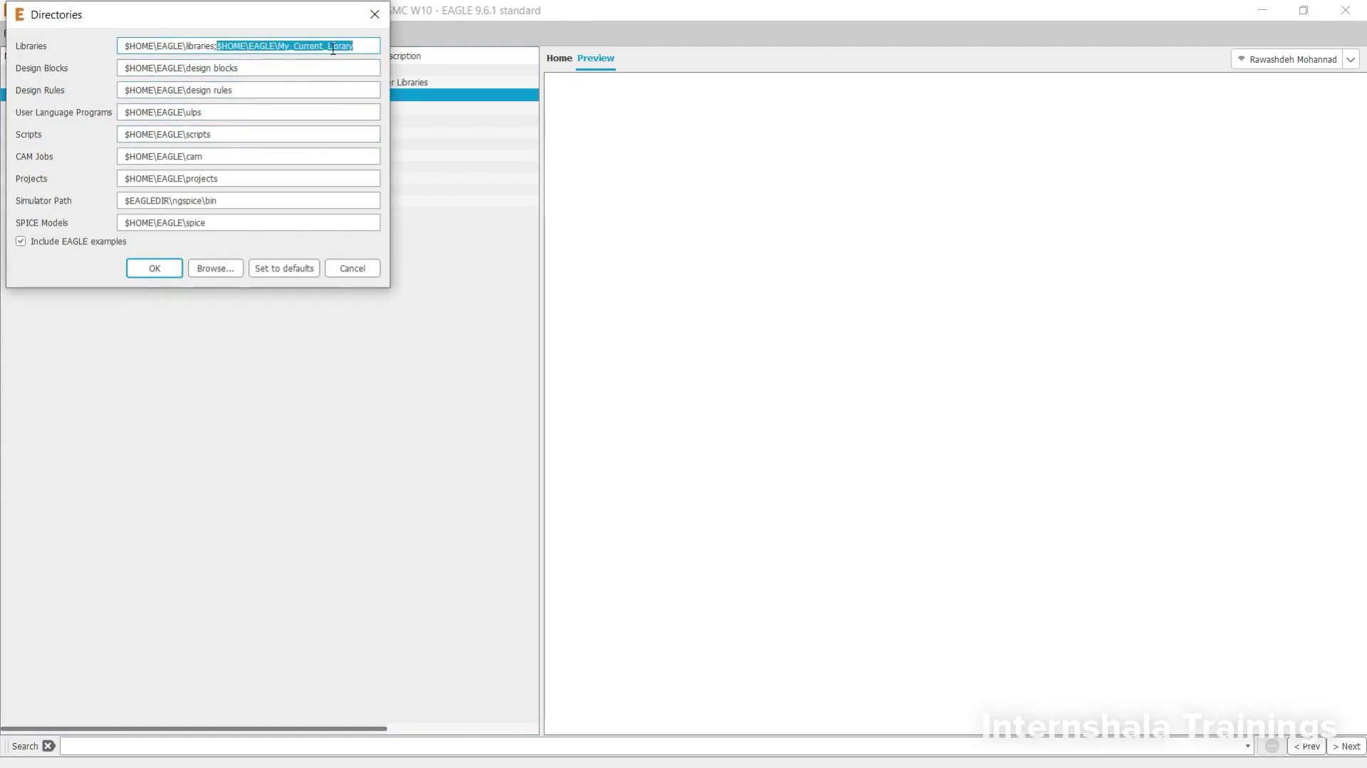
{"action": "key", "text": "BackSpace"}
{"action": "key", "text": "Return"}
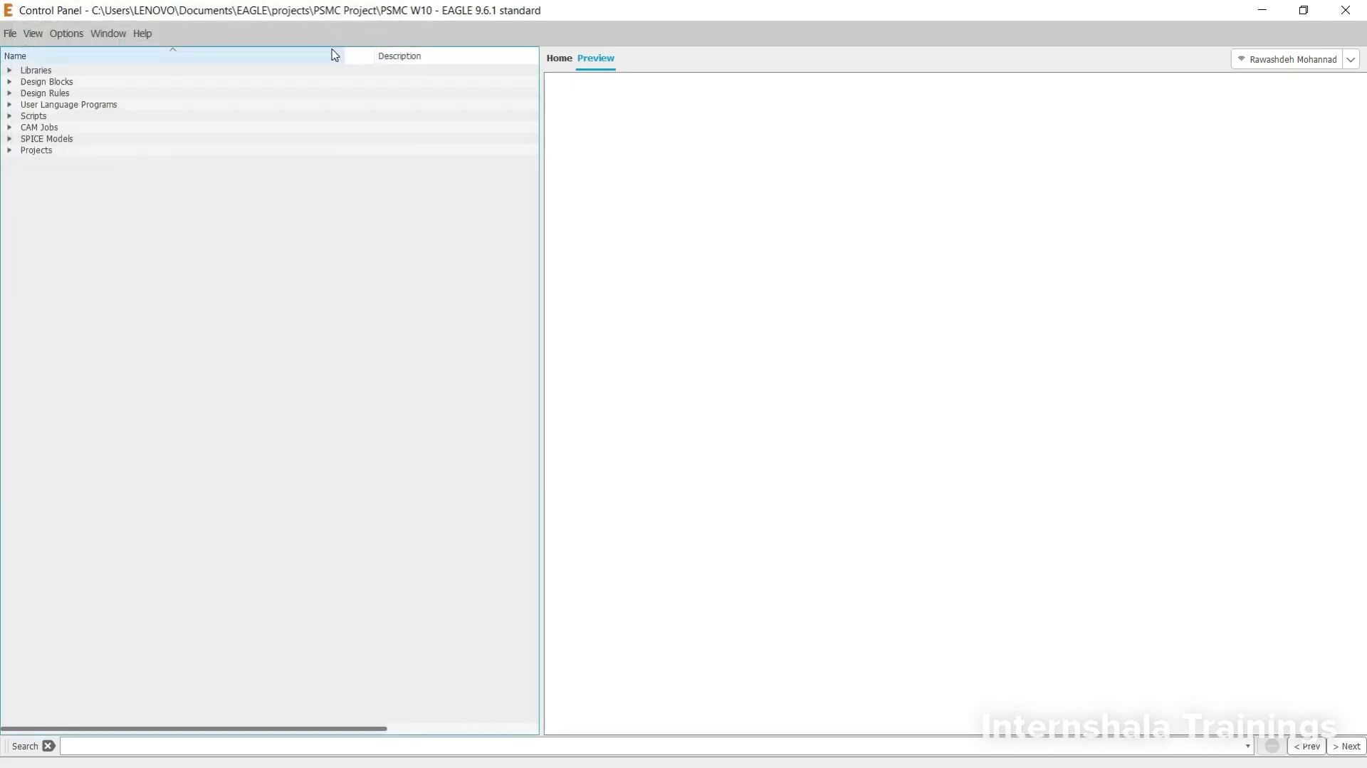
- Review the configured paths in the Directories settings and accept them
{"action": "left_click", "coordinate": [57, 33]}
{"action": "left_click", "coordinate": [67, 46]}
{"action": "left_click", "coordinate": [65, 33]}
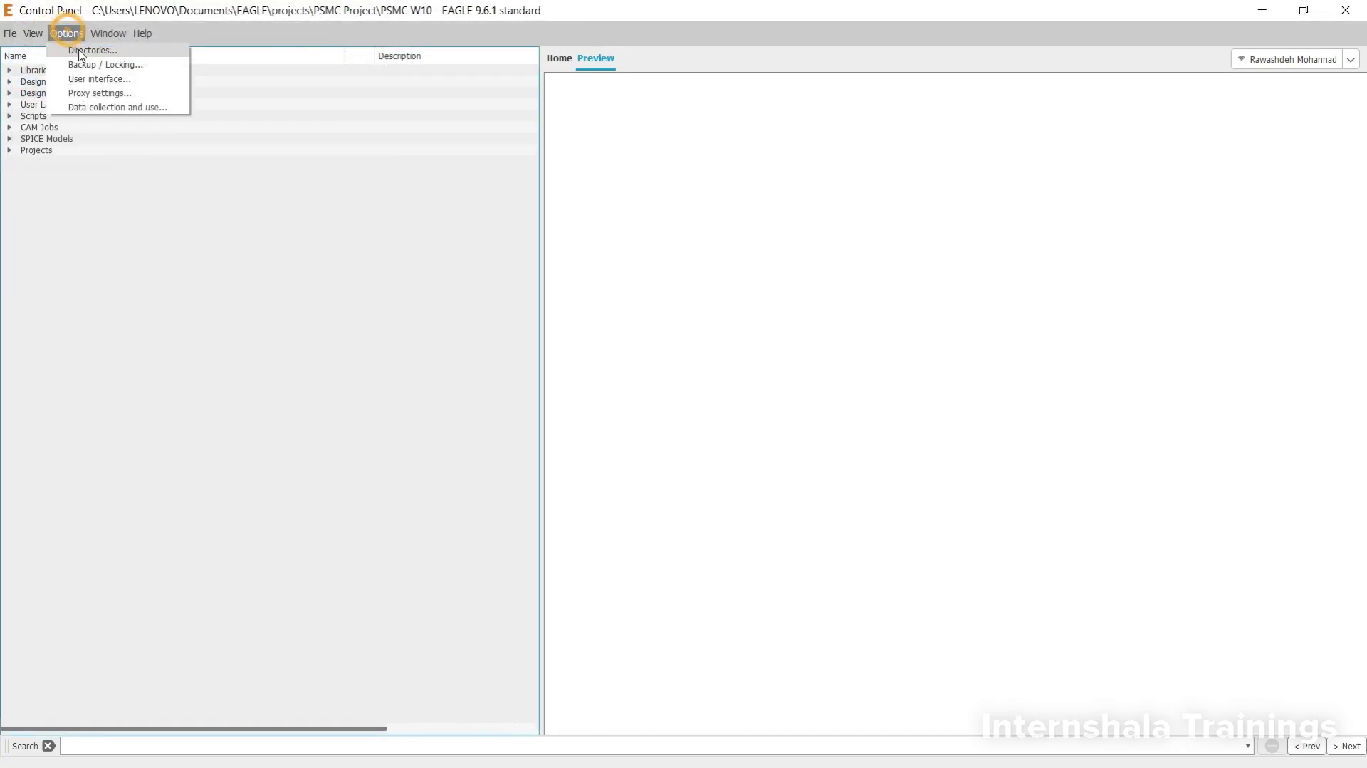
{"action": "left_click", "coordinate": [75, 51]}
{"action": "left_click_drag", "start_coordinate": [39, 18], "coordinate": [568, 82]}
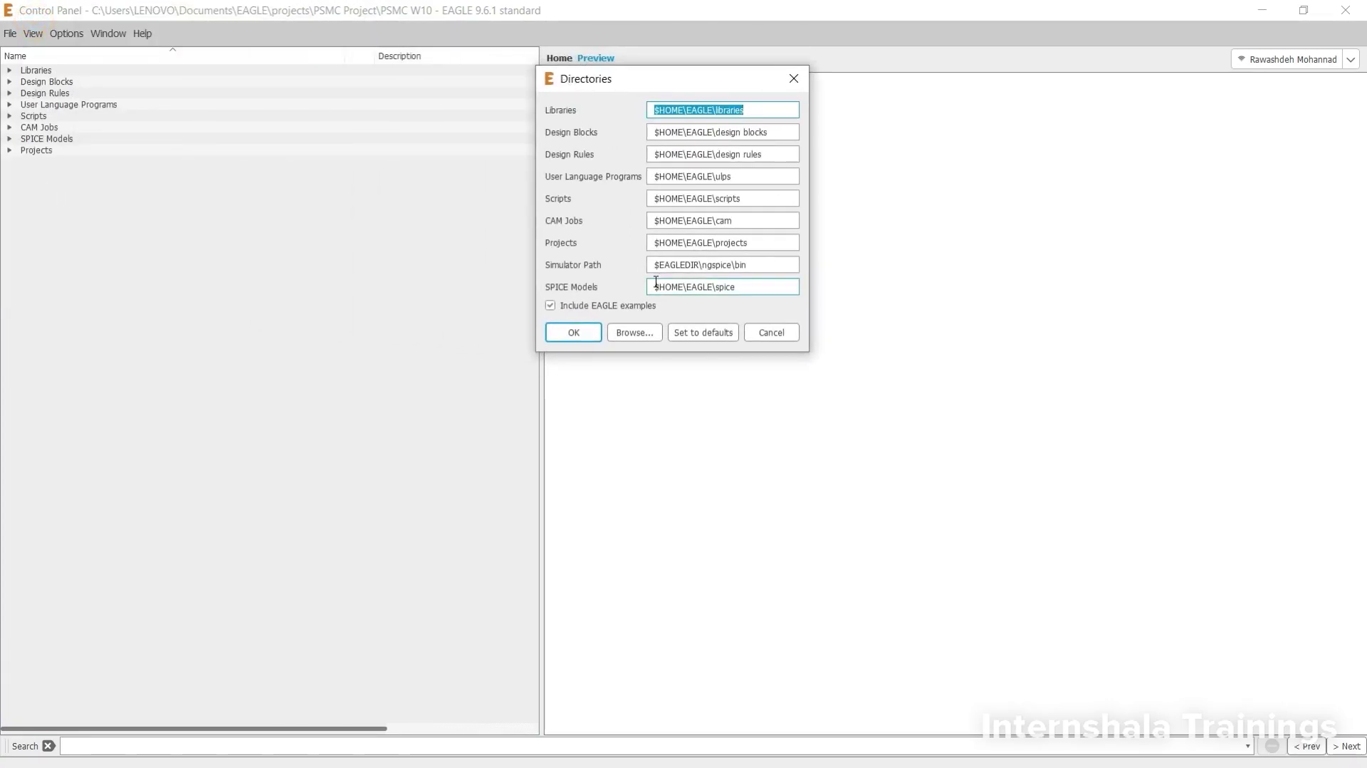
{"action": "left_click", "coordinate": [572, 331]}
- Review the layout and schematic display options in the User interface settings and accept them
{"action": "left_click", "coordinate": [66, 34]}
{"action": "left_click", "coordinate": [75, 77]}
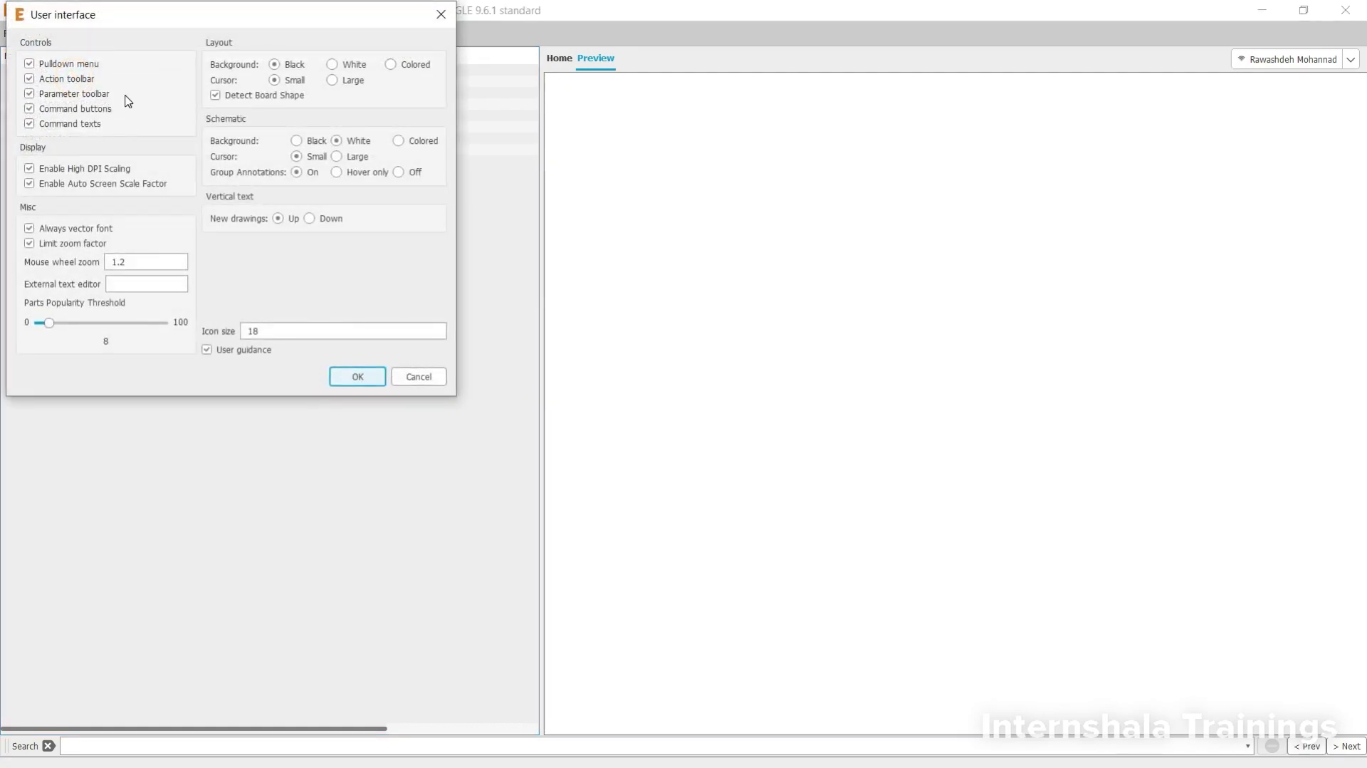
{"action": "left_click_drag", "start_coordinate": [116, 23], "coordinate": [308, 52]}
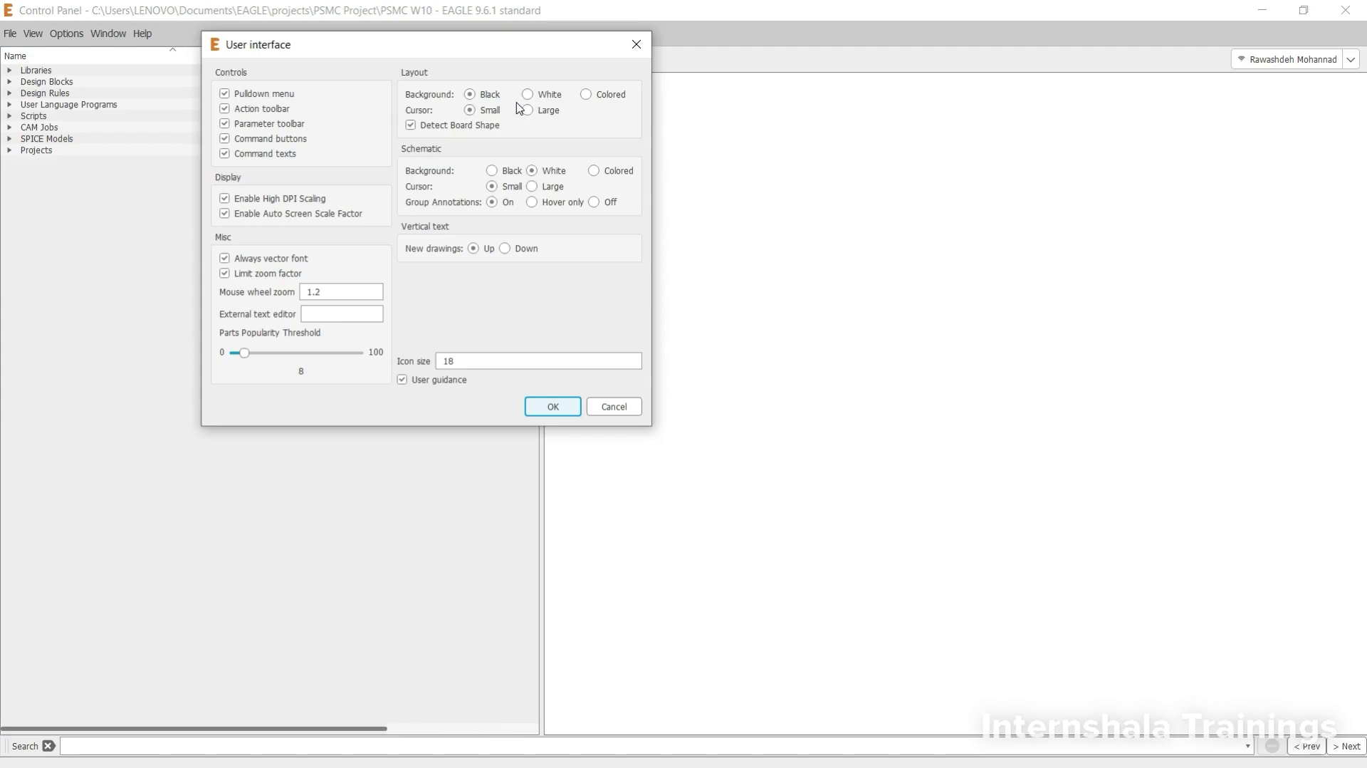
{"action": "left_click", "coordinate": [555, 405]}
- Create a new schematic in the current project
{"action": "left_click", "coordinate": [10, 34]}
{"action": "mouse_move", "coordinate": [71, 52]}
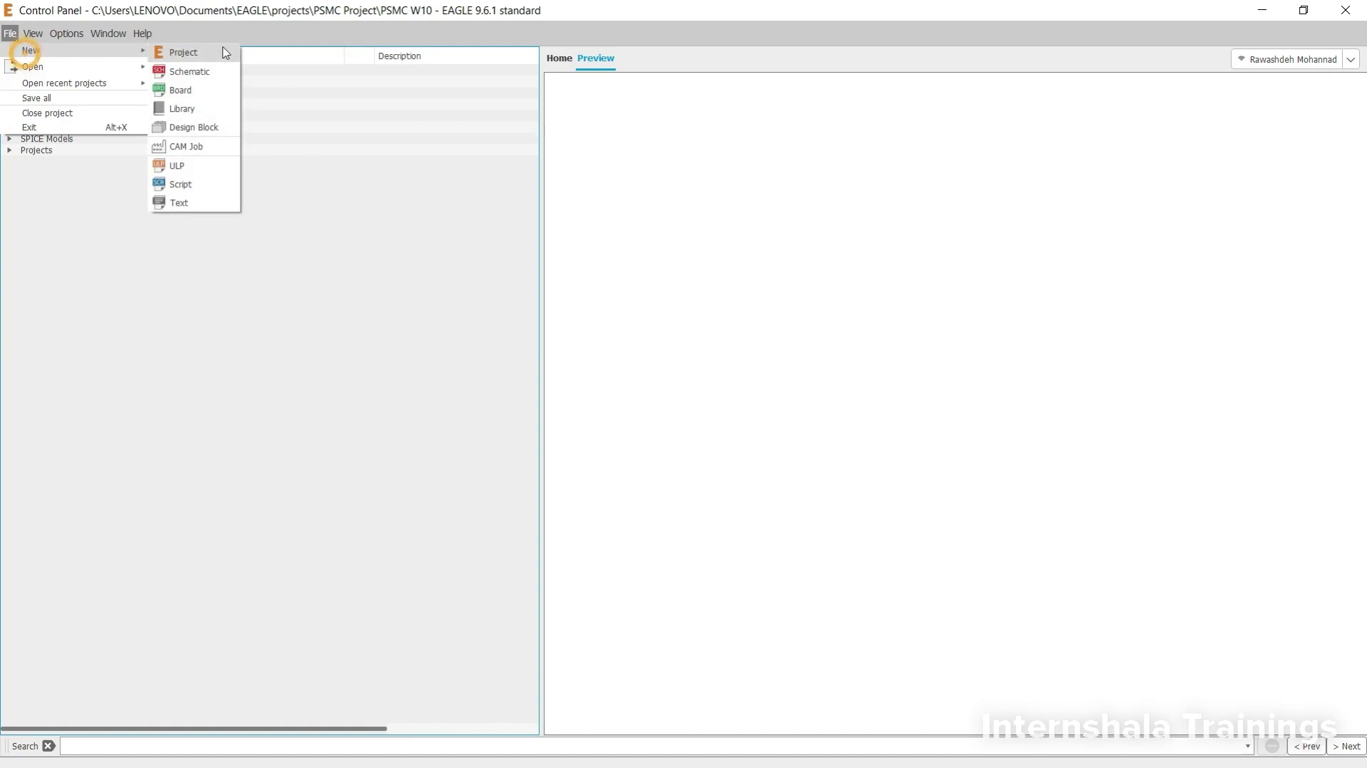
{"action": "left_click", "coordinate": [211, 67]}
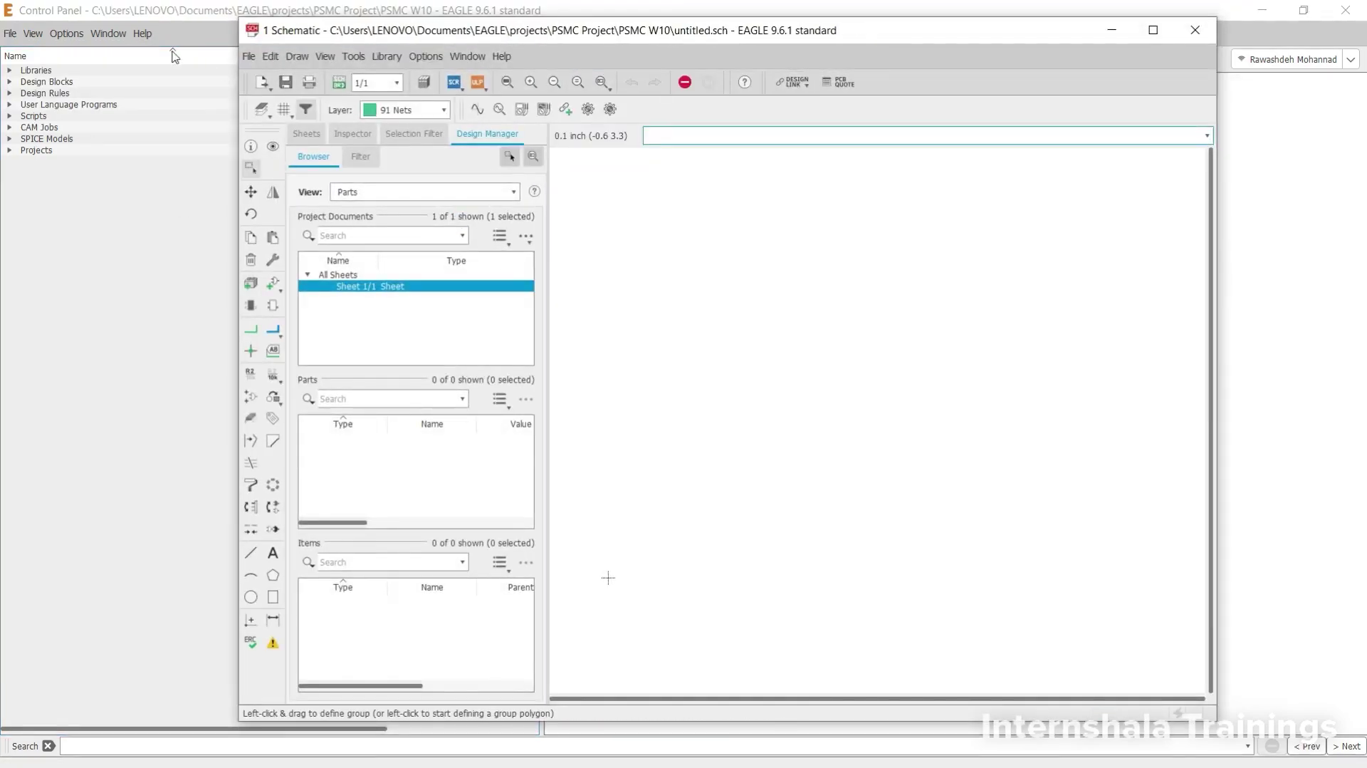
- Set the schematic background to Black in the User interface settings
{"action": "left_click", "coordinate": [79, 33]}
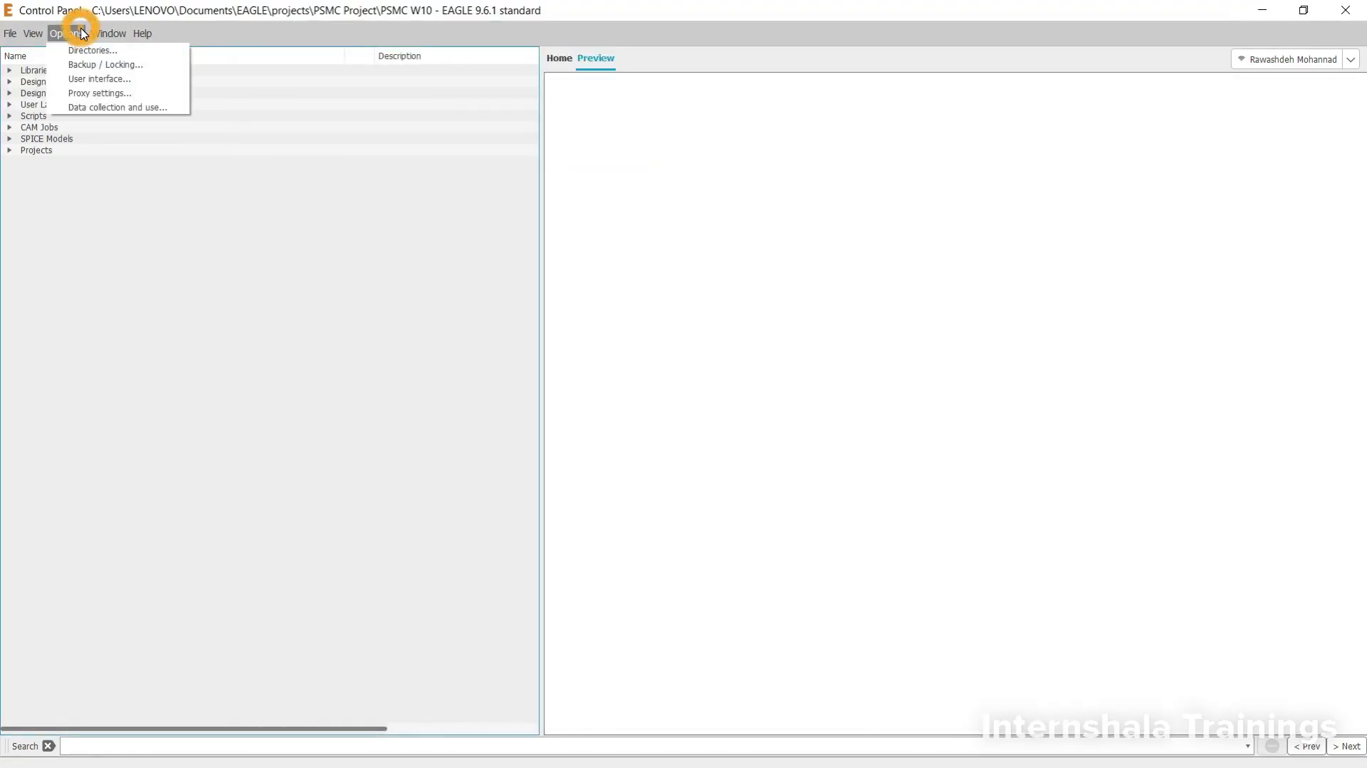
{"action": "left_click", "coordinate": [91, 80]}
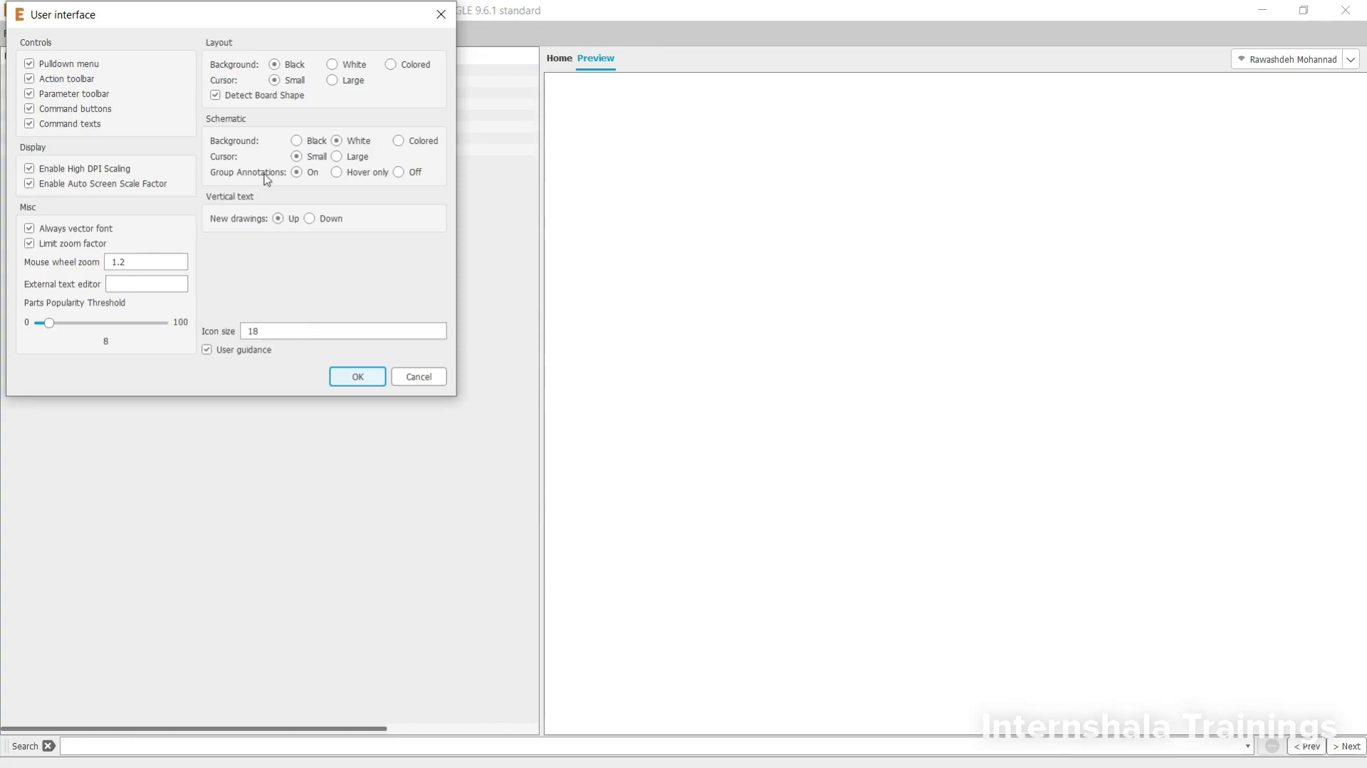
{"action": "left_click", "coordinate": [298, 142]}
{"action": "left_click", "coordinate": [360, 377]}
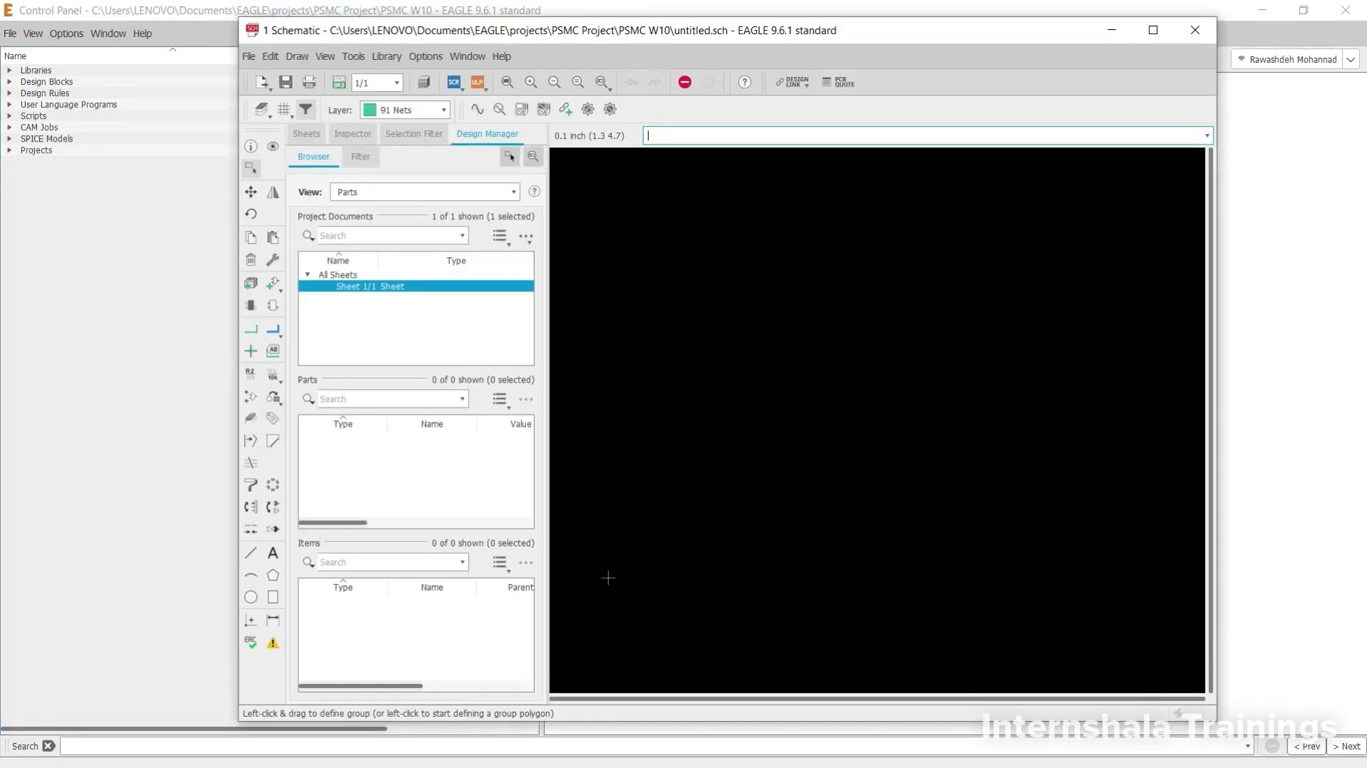
- Arrange the Control Panel beside the schematic window and set the schematic background to White in the User interface settings
{"action": "left_click_drag", "start_coordinate": [657, 34], "coordinate": [810, 35]}
{"action": "double_click", "coordinate": [315, 9]}
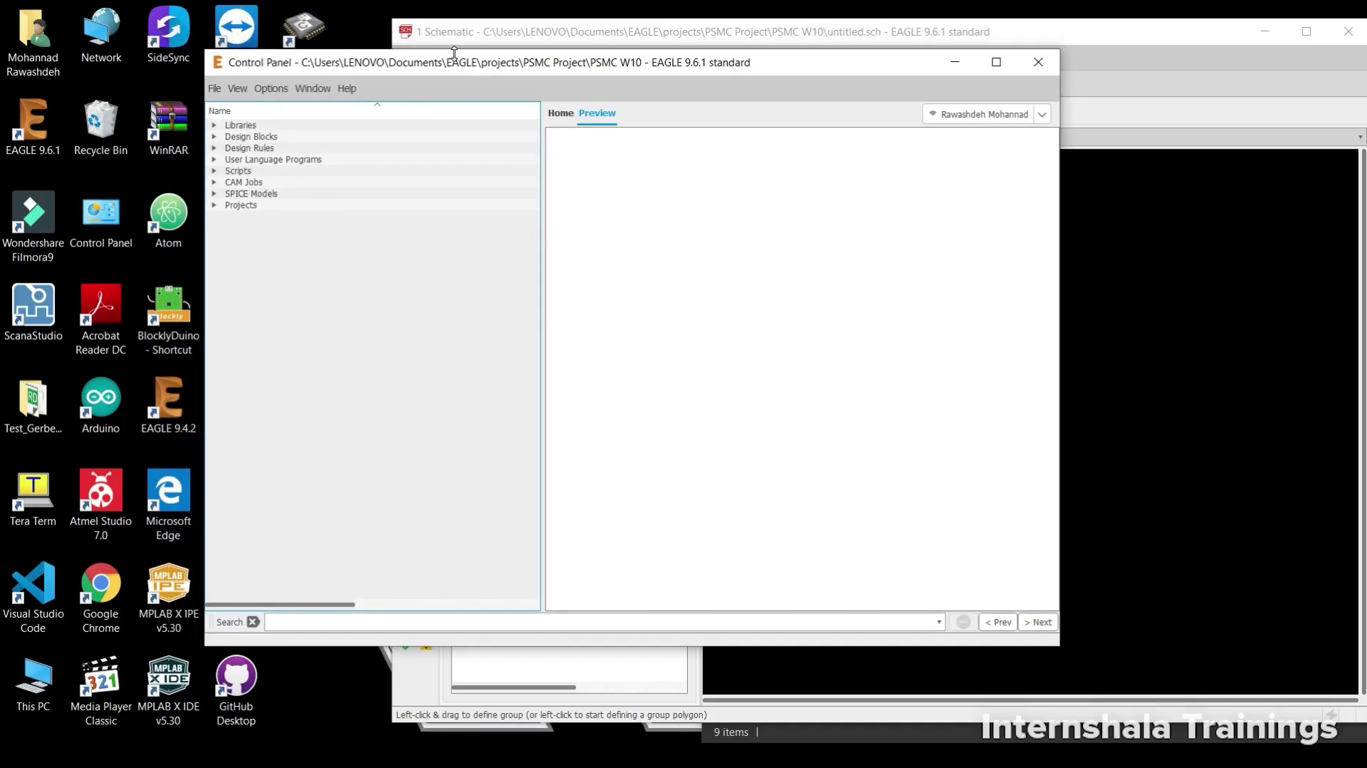
{"action": "double_click", "coordinate": [455, 54]}
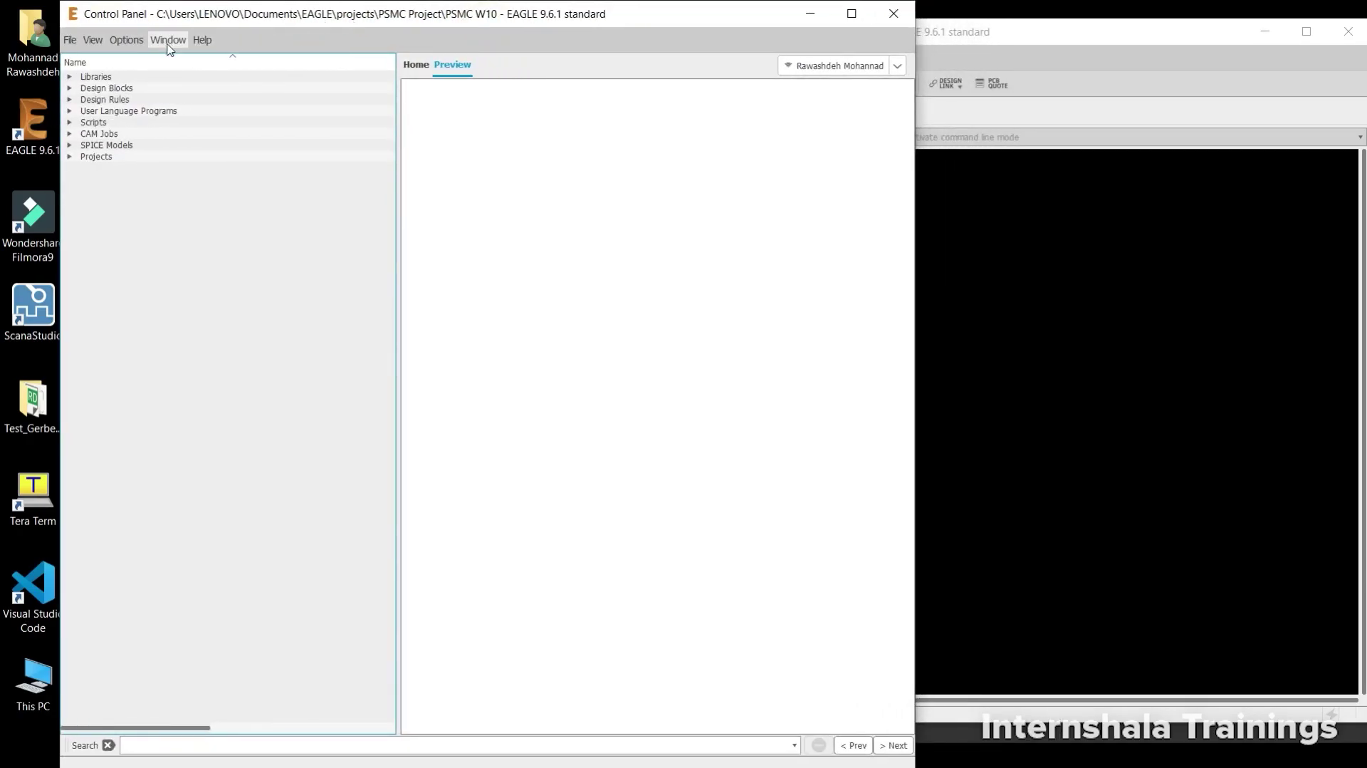
{"action": "left_click", "coordinate": [127, 40]}
{"action": "left_click", "coordinate": [141, 91]}
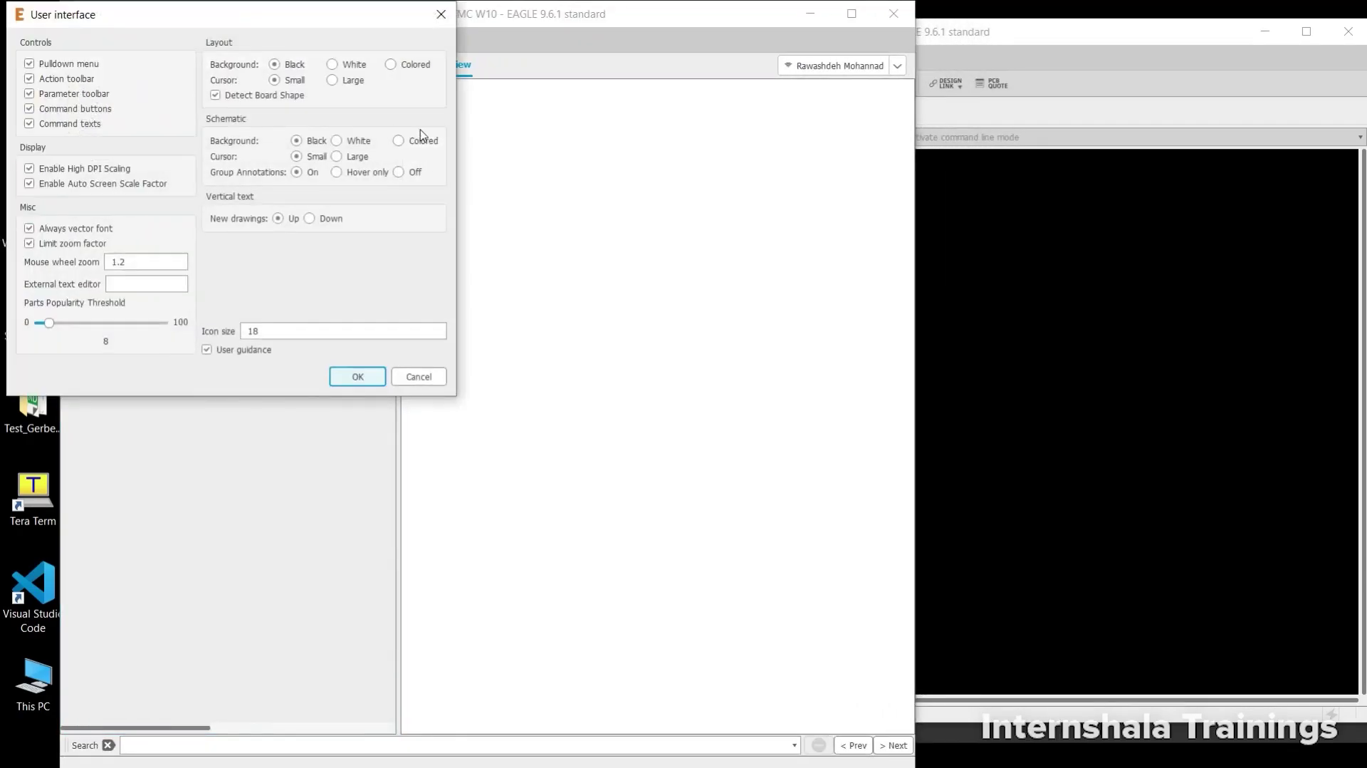
{"action": "left_click", "coordinate": [338, 140]}
{"action": "left_click", "coordinate": [357, 376]}
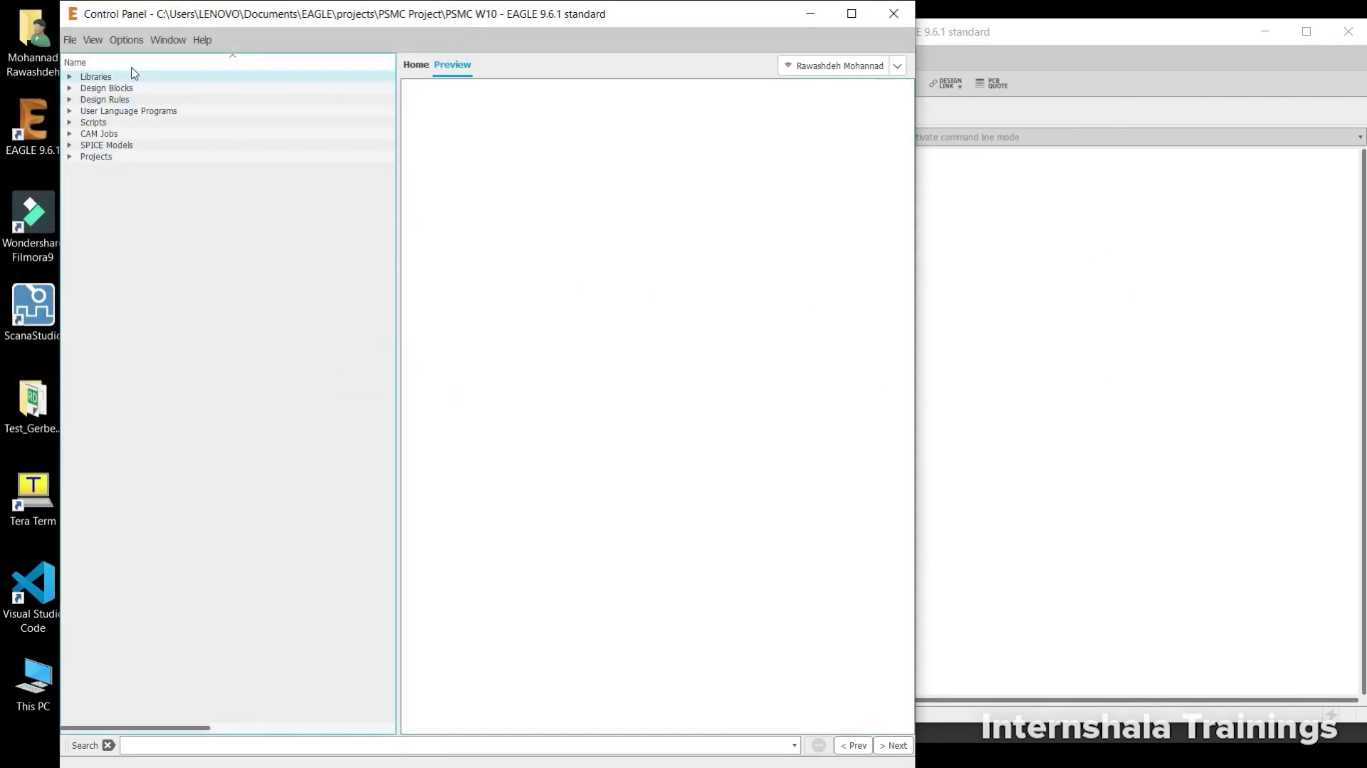
- Review the schematic cursor and icon size options in the User interface settings and accept them
{"action": "left_click", "coordinate": [141, 42]}
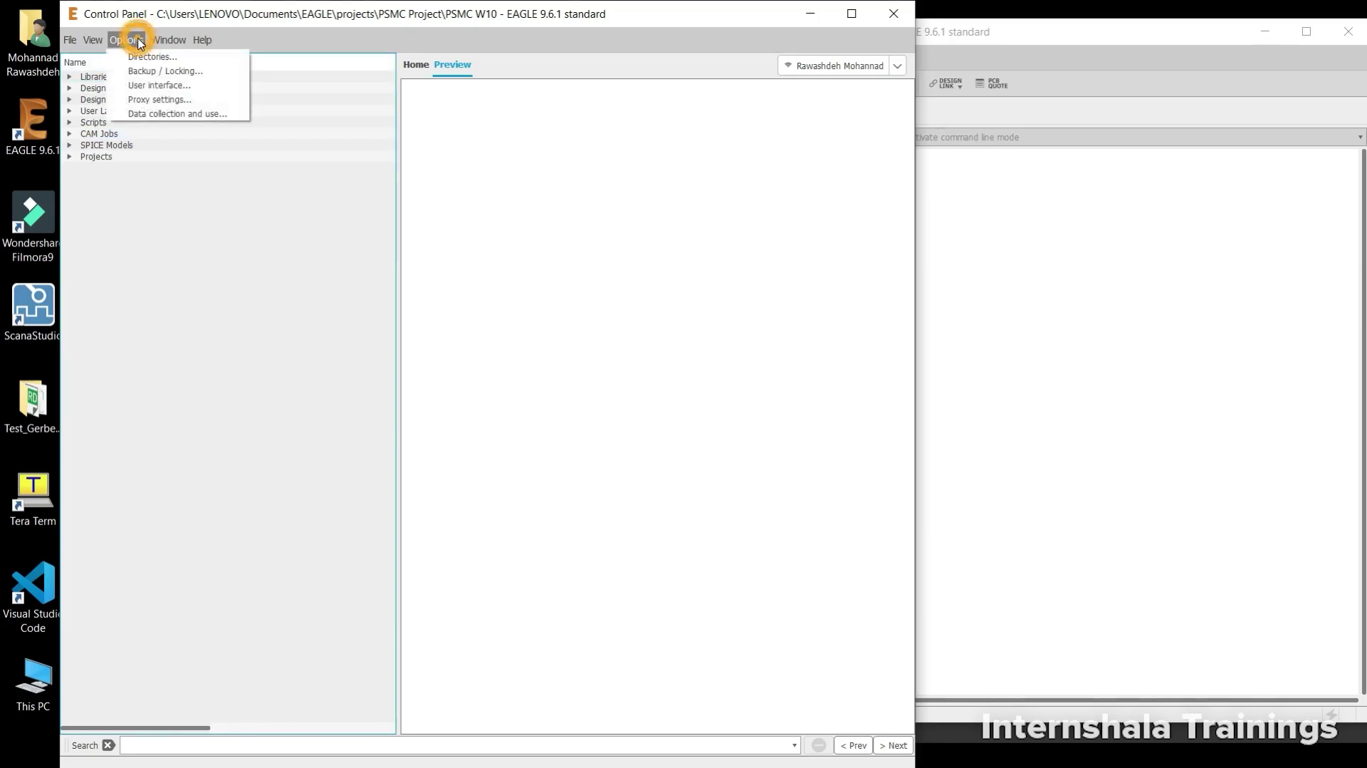
{"action": "left_click", "coordinate": [144, 85]}
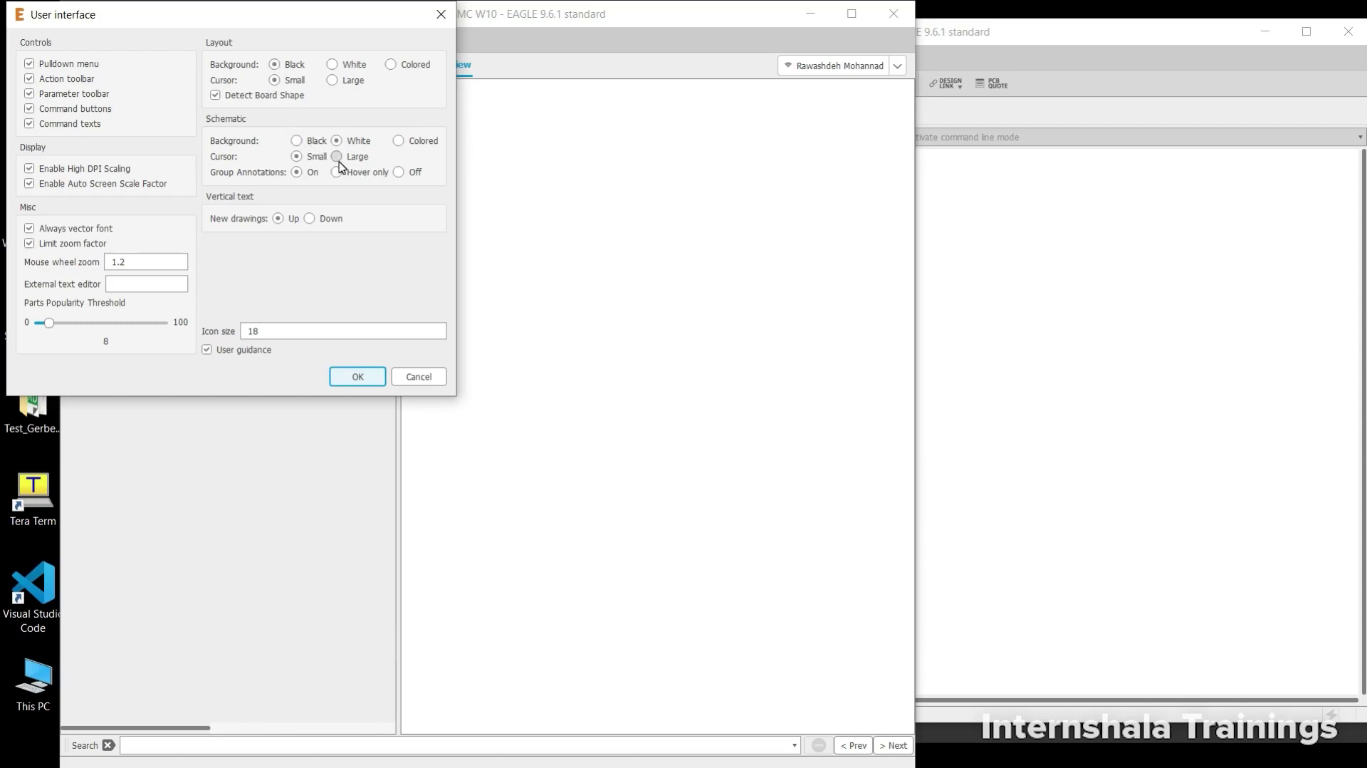
{"action": "double_click", "coordinate": [259, 330]}
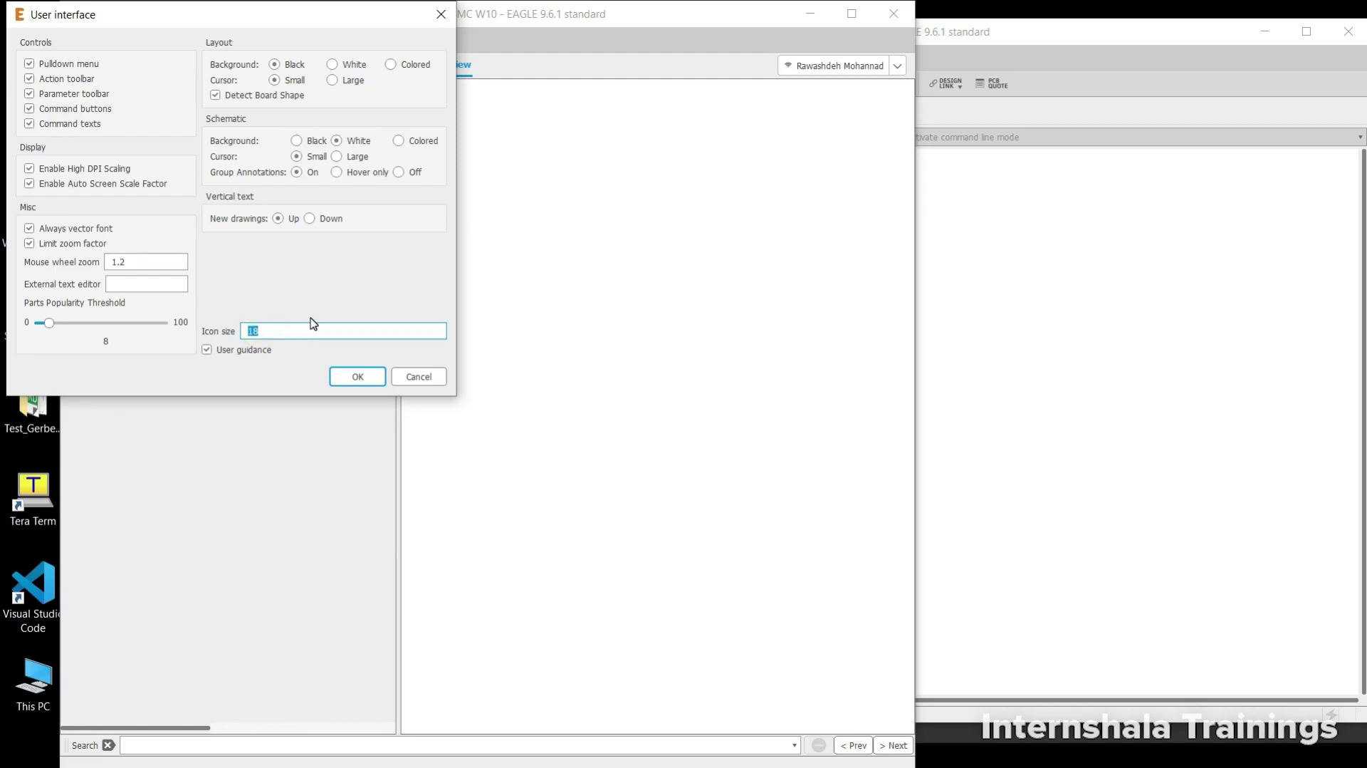
{"action": "left_click", "coordinate": [357, 376]}
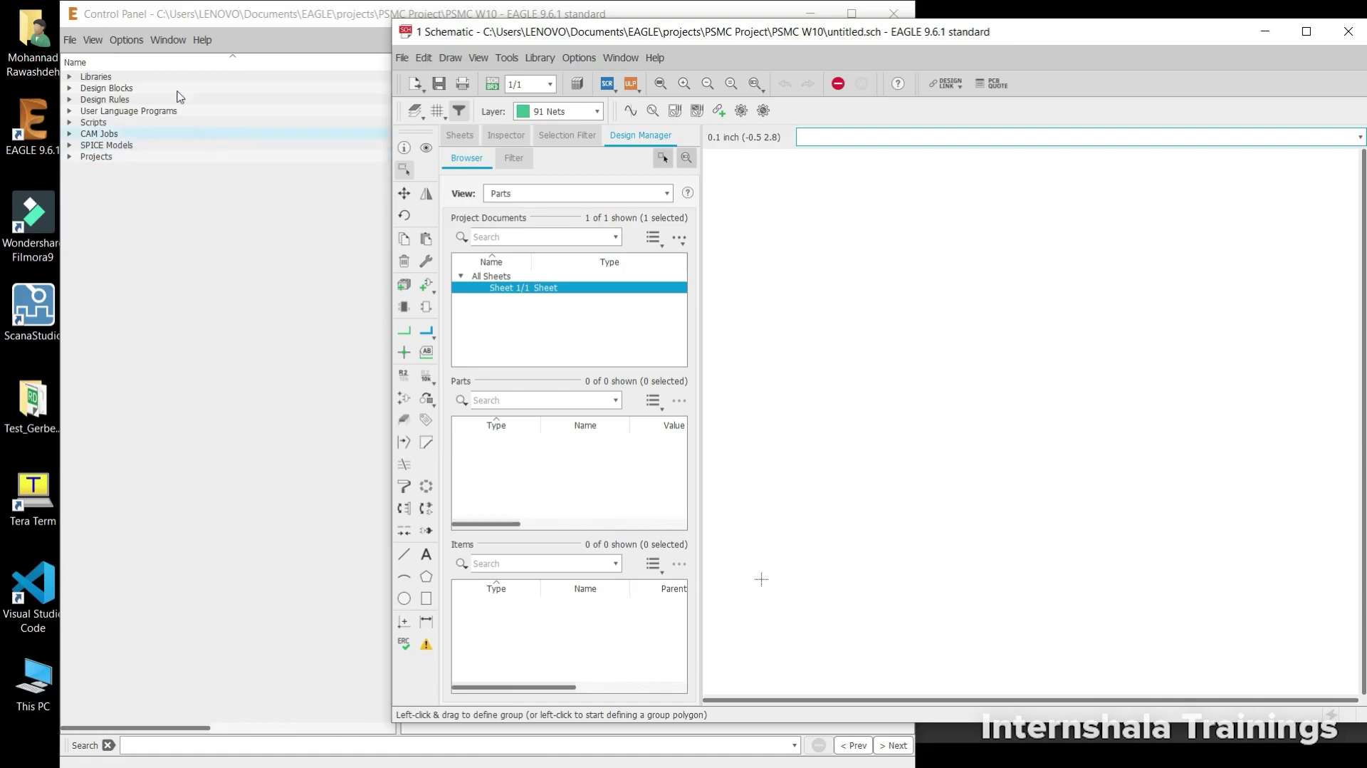
- Set the icon size to 24 in the User interface settings and restart EAGLE to apply it
{"action": "left_click", "coordinate": [74, 41]}
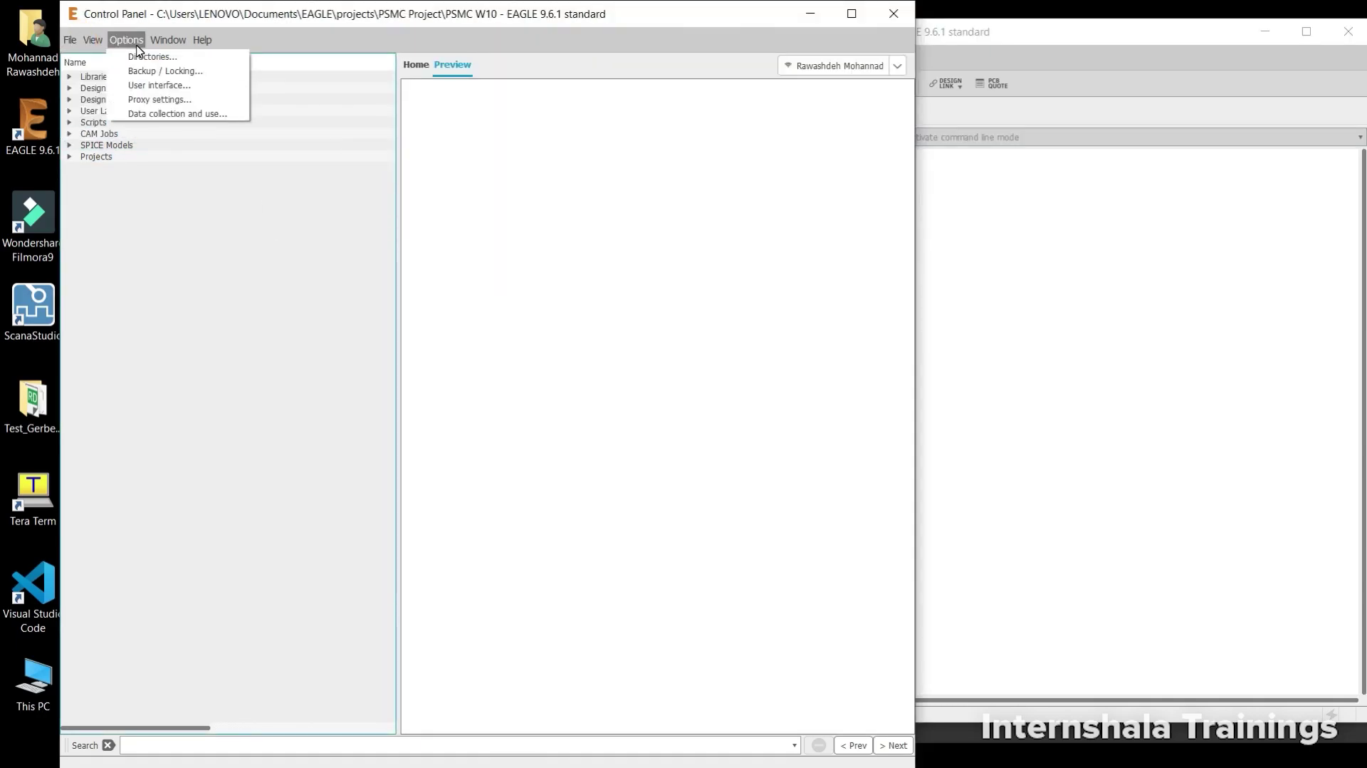
{"action": "left_click", "coordinate": [155, 81]}
{"action": "double_click", "coordinate": [280, 330]}
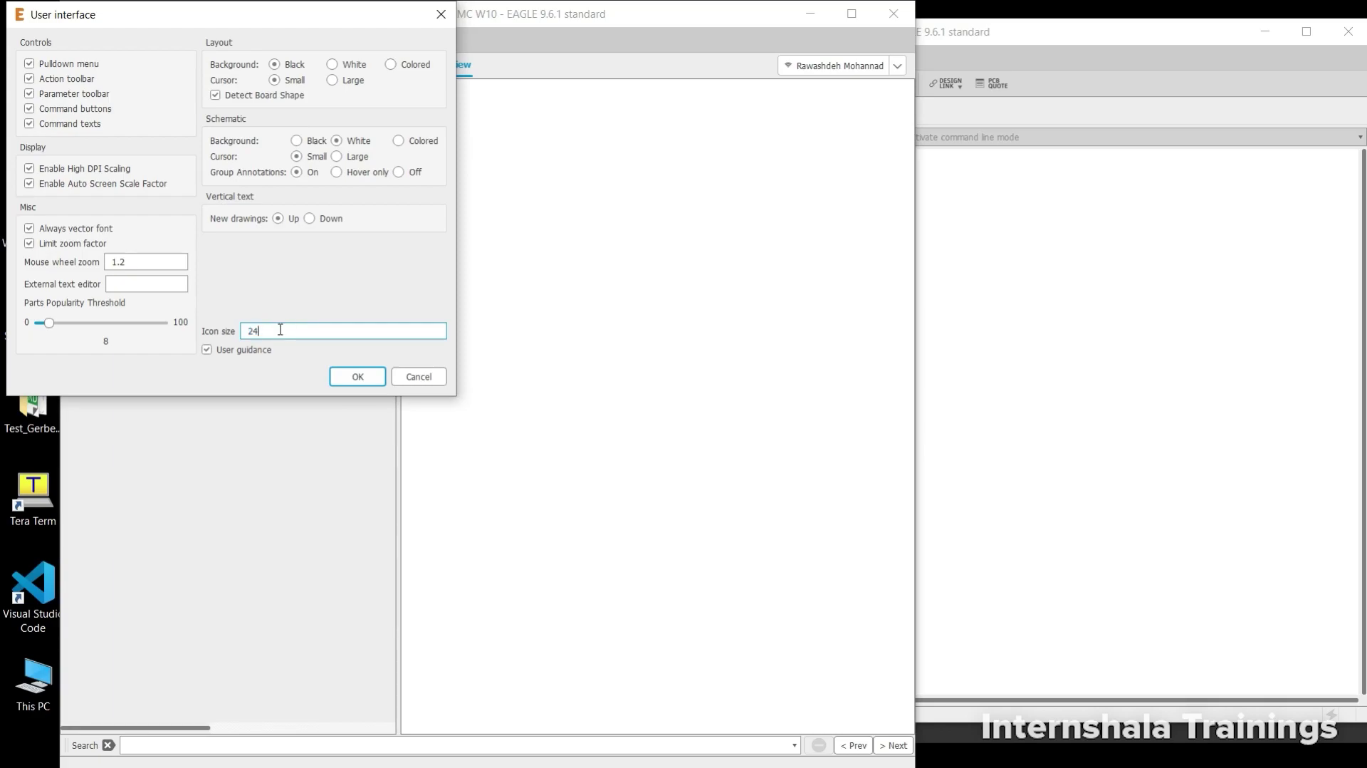
{"action": "type", "text": "24"}
{"action": "left_click", "coordinate": [383, 376]}
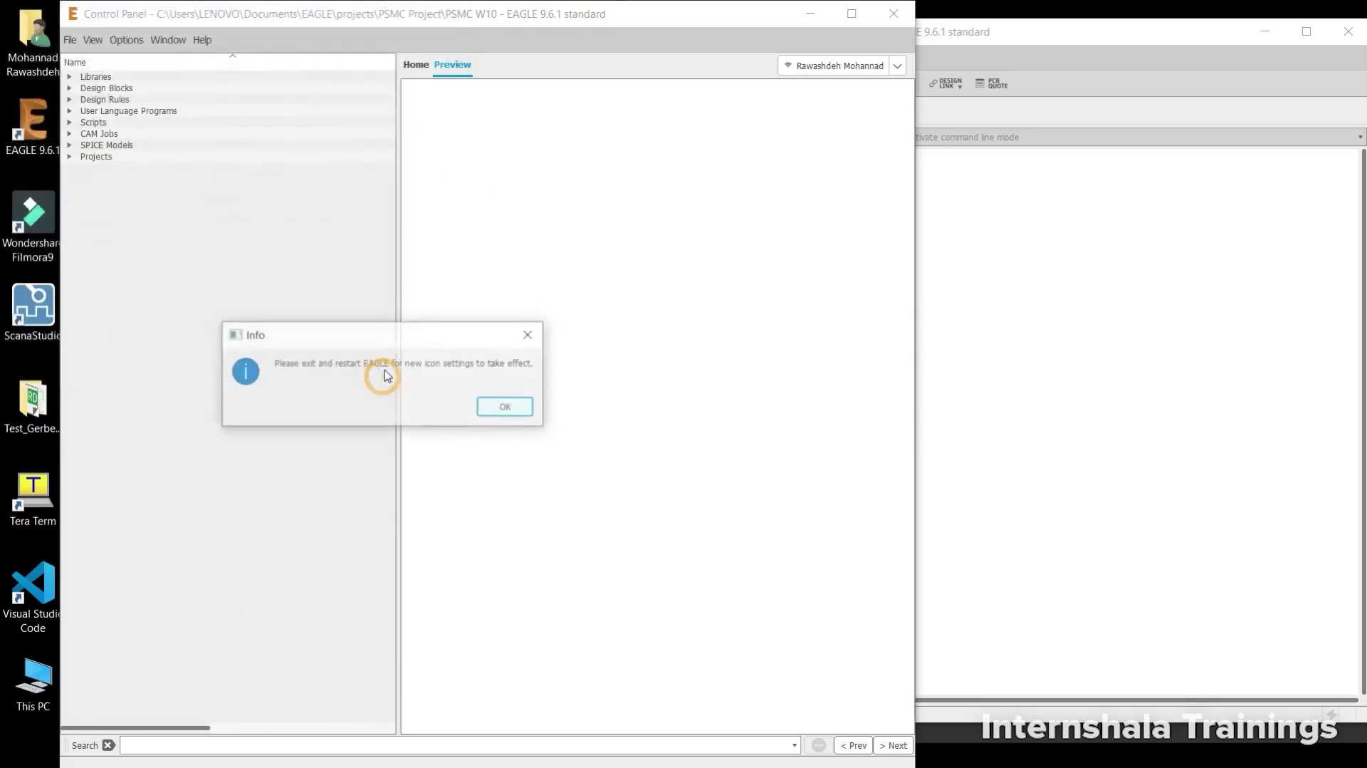
{"action": "left_click", "coordinate": [504, 408]}
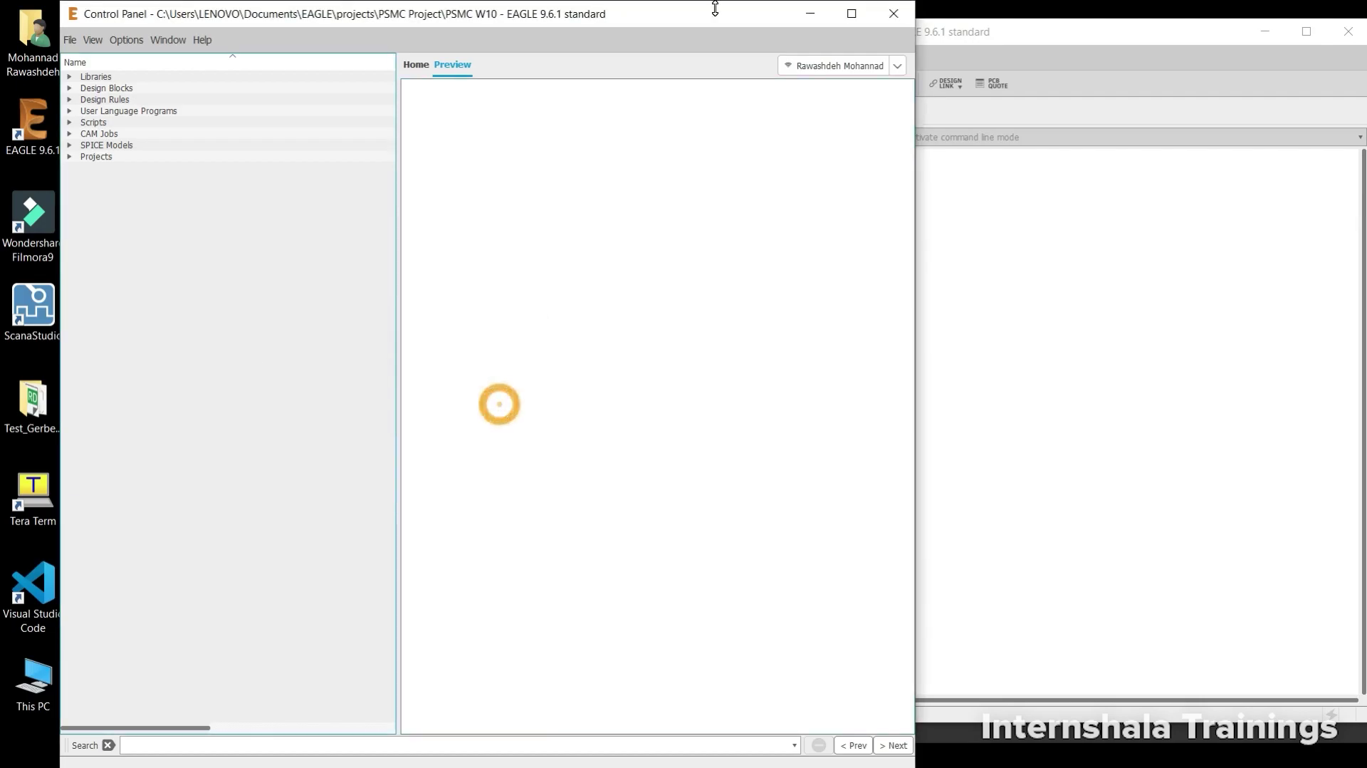
{"action": "left_click", "coordinate": [893, 14]}
{"action": "double_click", "coordinate": [34, 123]}
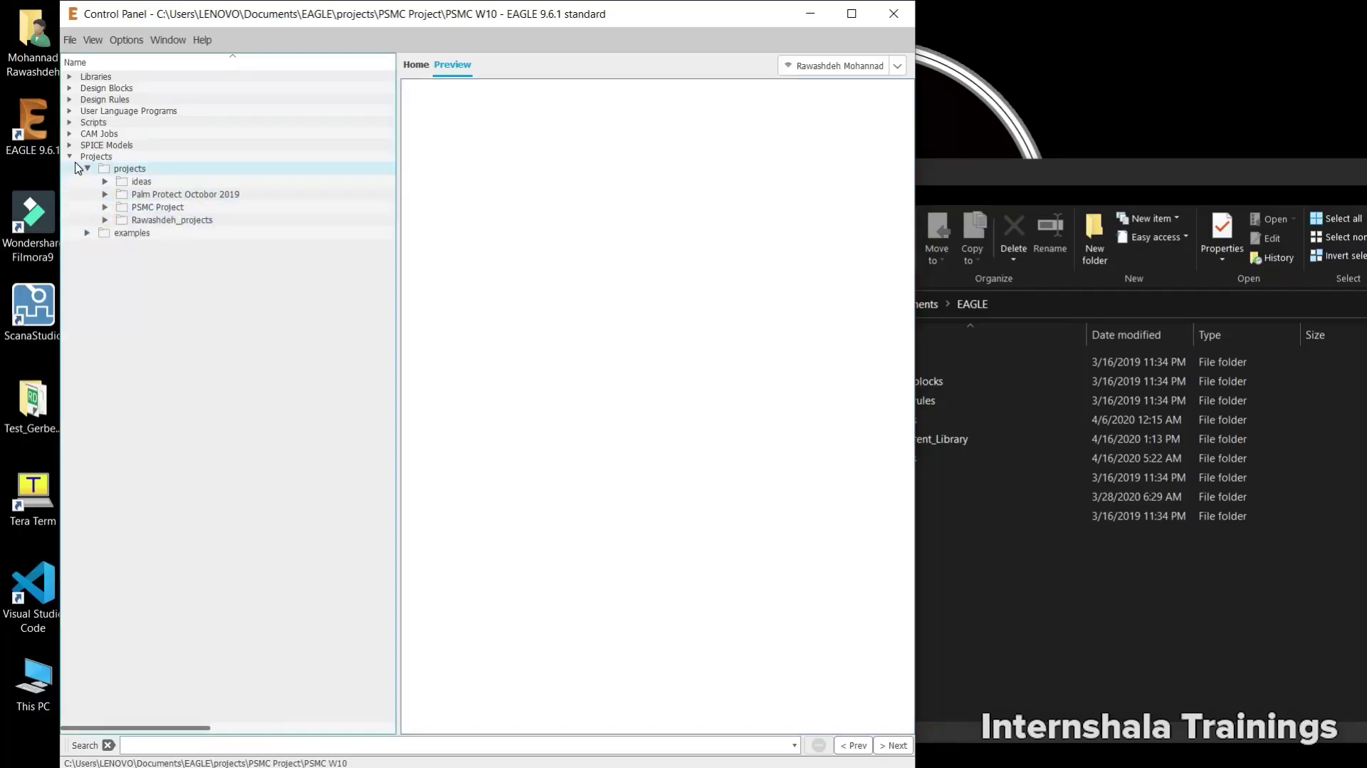
- Create a new board in the current project and examine its toolbar icons, including the hidden tools
{"action": "left_click", "coordinate": [70, 40]}
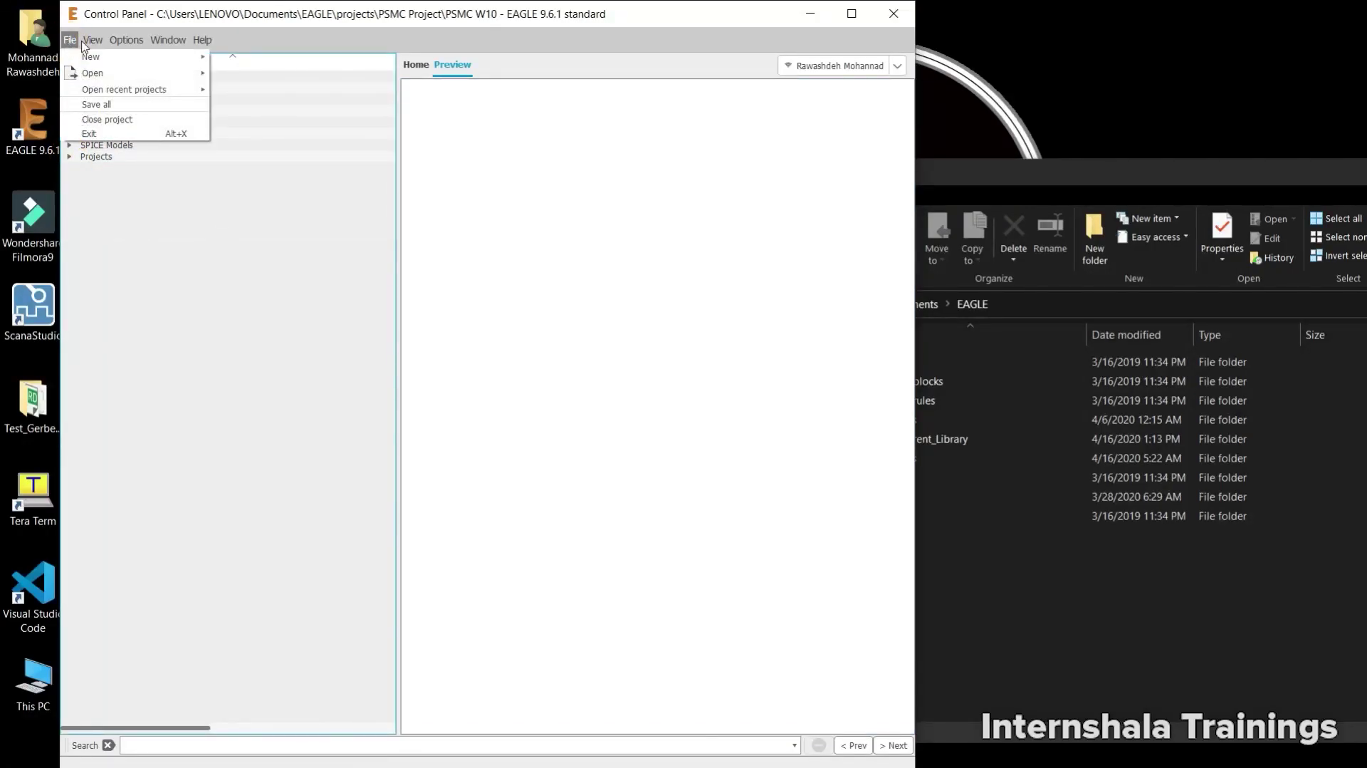
{"action": "left_click", "coordinate": [93, 40]}
{"action": "left_click", "coordinate": [70, 39]}
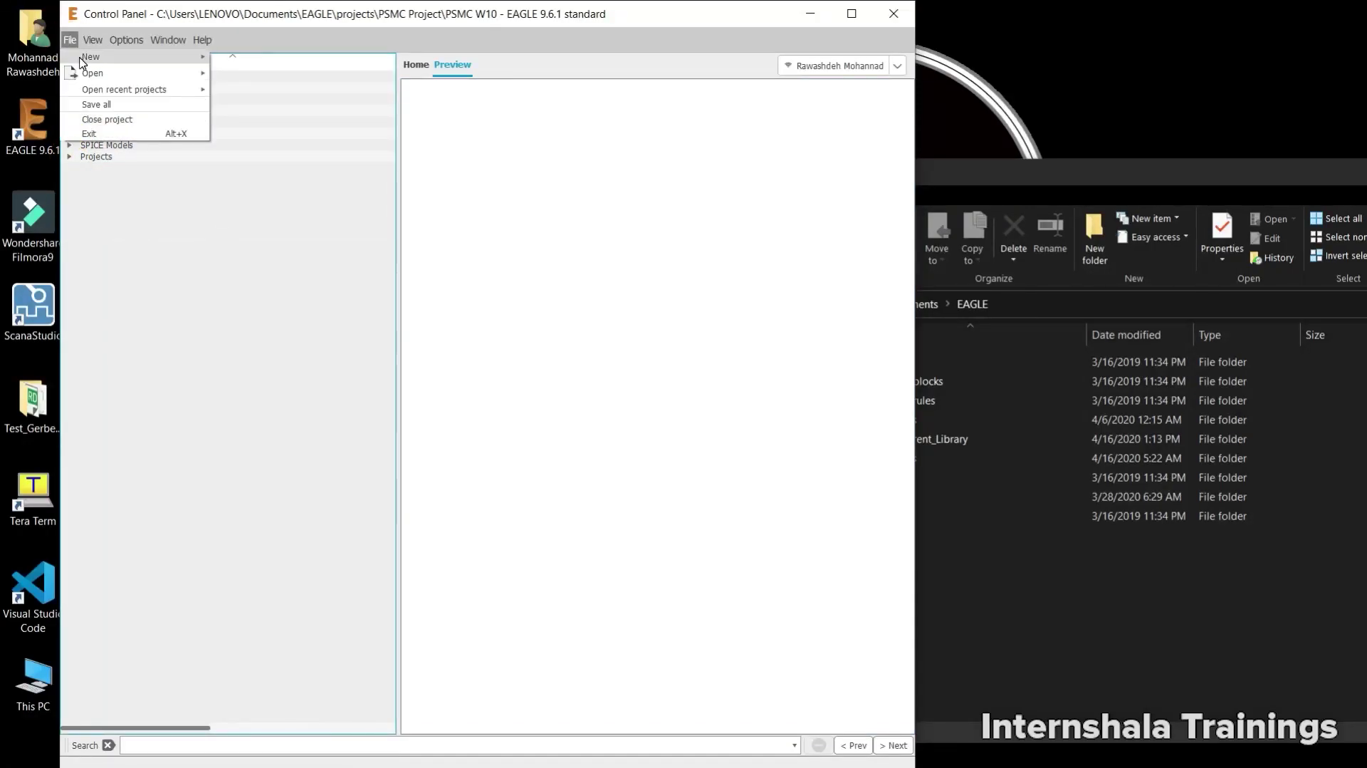
{"action": "mouse_move", "coordinate": [90, 57]}
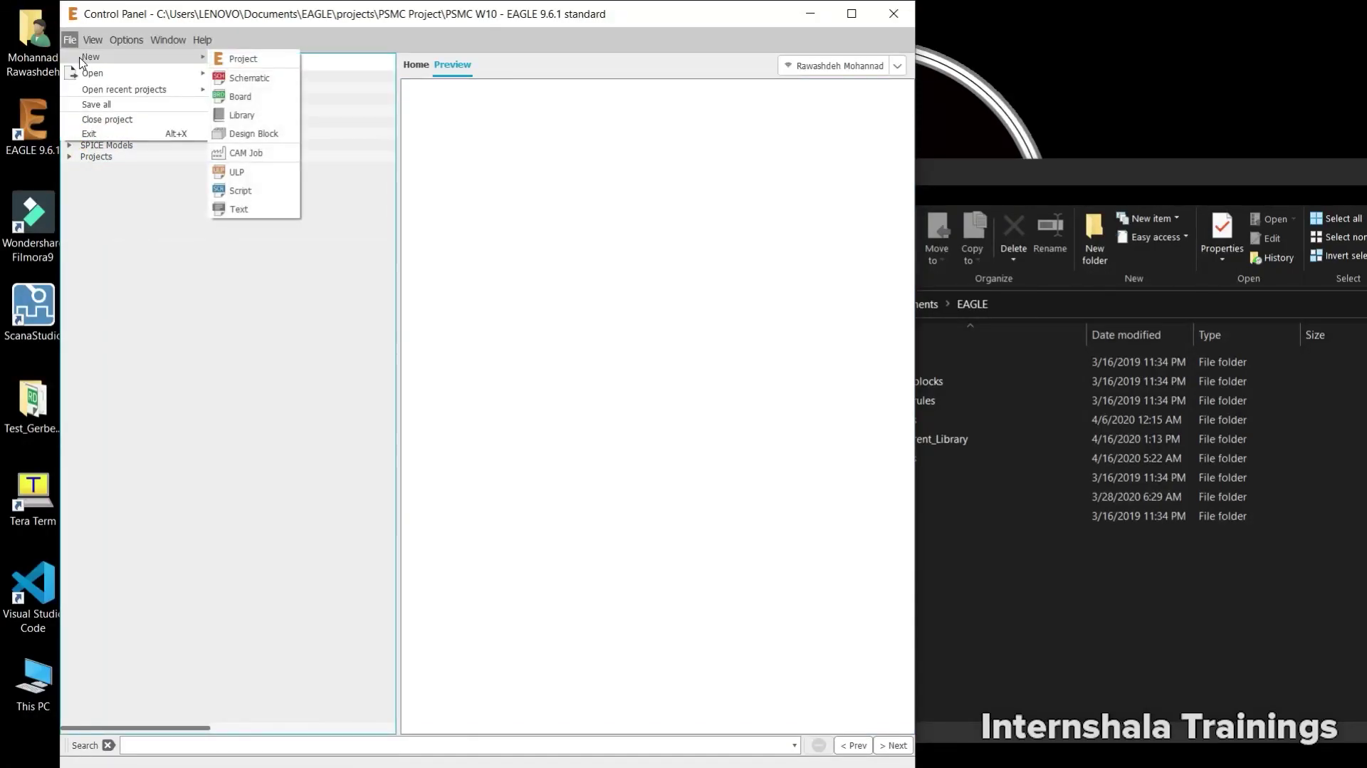
{"action": "left_click", "coordinate": [242, 97]}
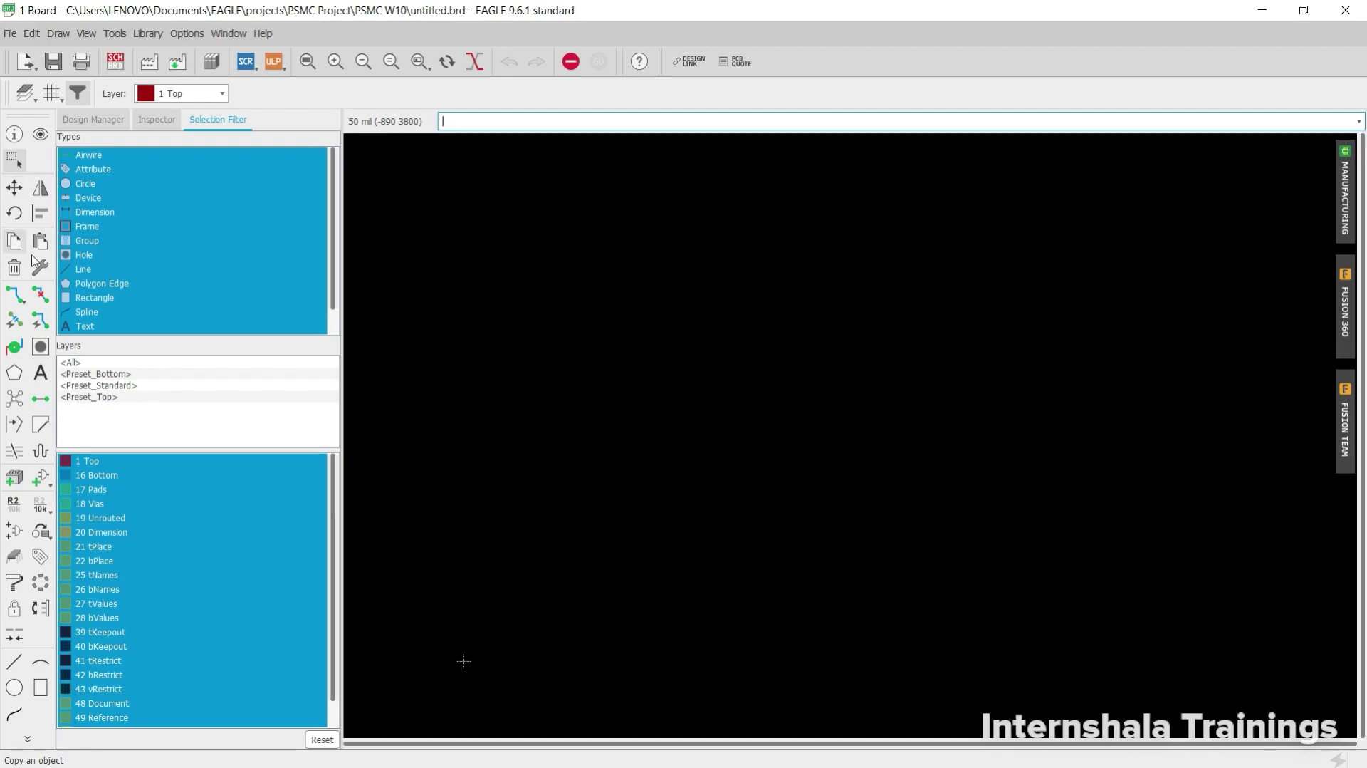
{"action": "left_click", "coordinate": [29, 740]}
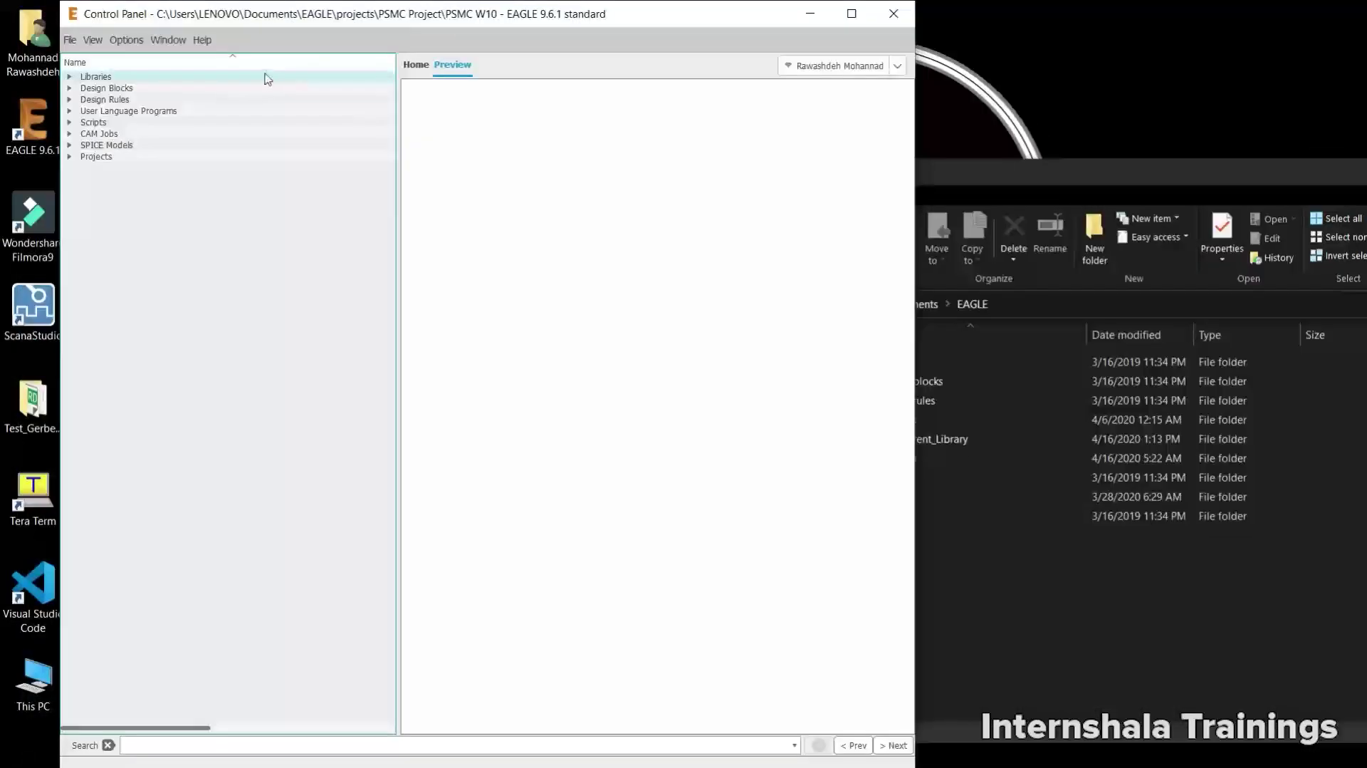
- Set the icon size to 18 in the User interface settings and accept the change
{"action": "left_click", "coordinate": [126, 40]}
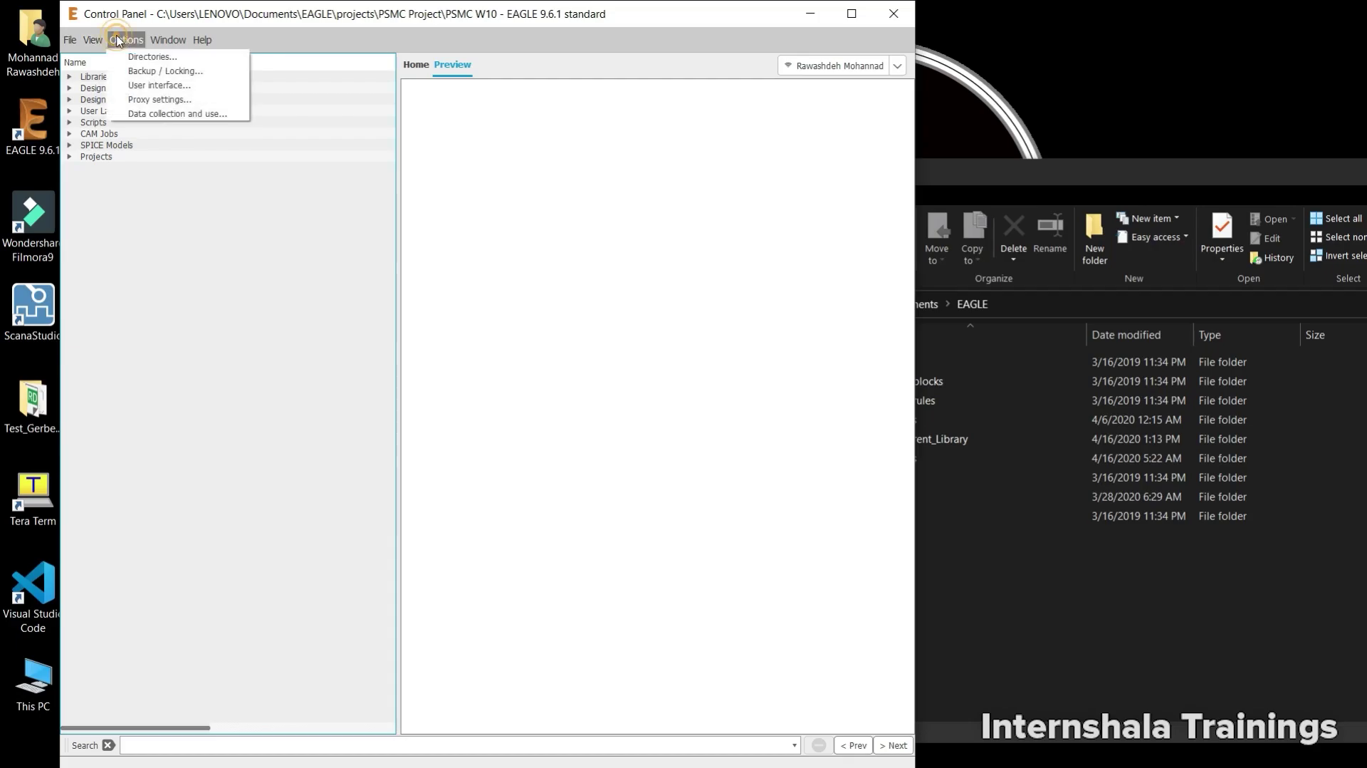
{"action": "left_click", "coordinate": [188, 89]}
{"action": "double_click", "coordinate": [316, 330]}
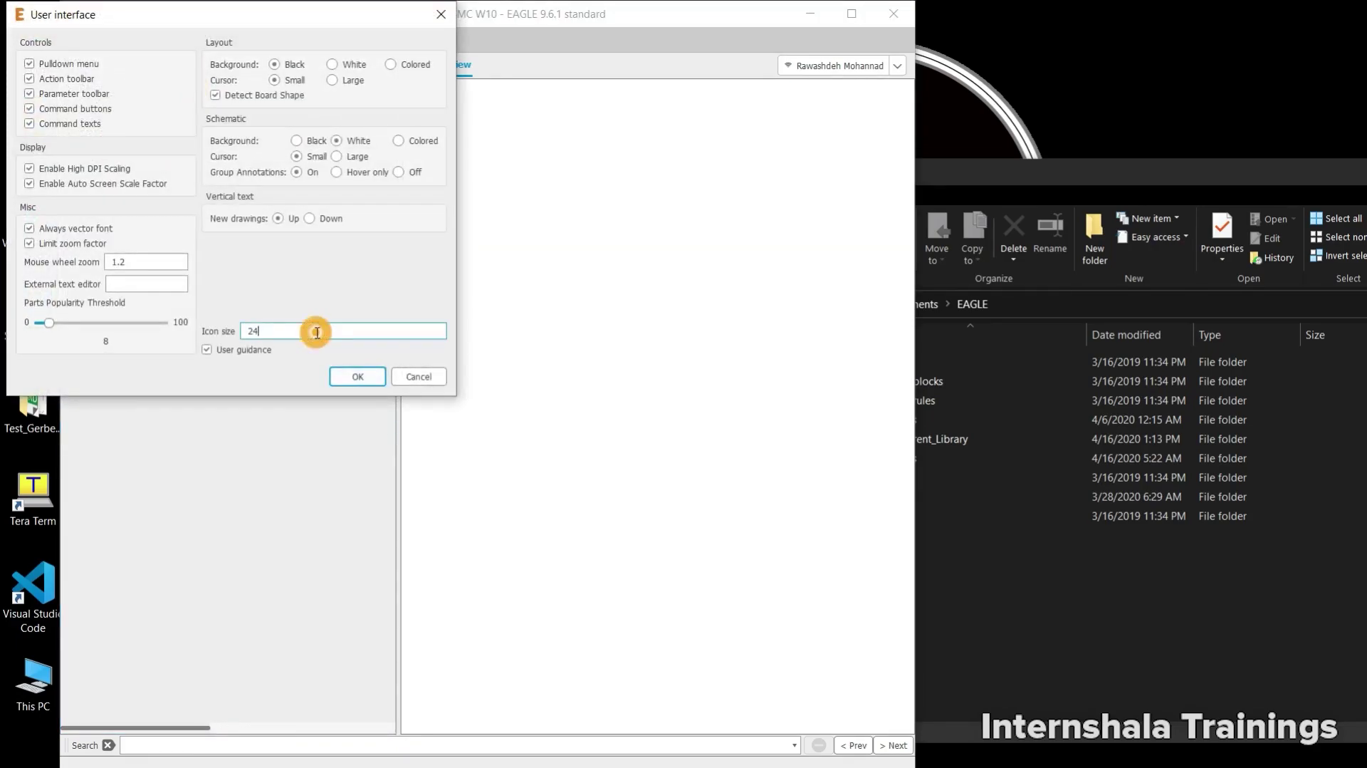
{"action": "type", "text": "18"}
{"action": "left_click", "coordinate": [357, 376]}
{"action": "left_click", "coordinate": [476, 402]}
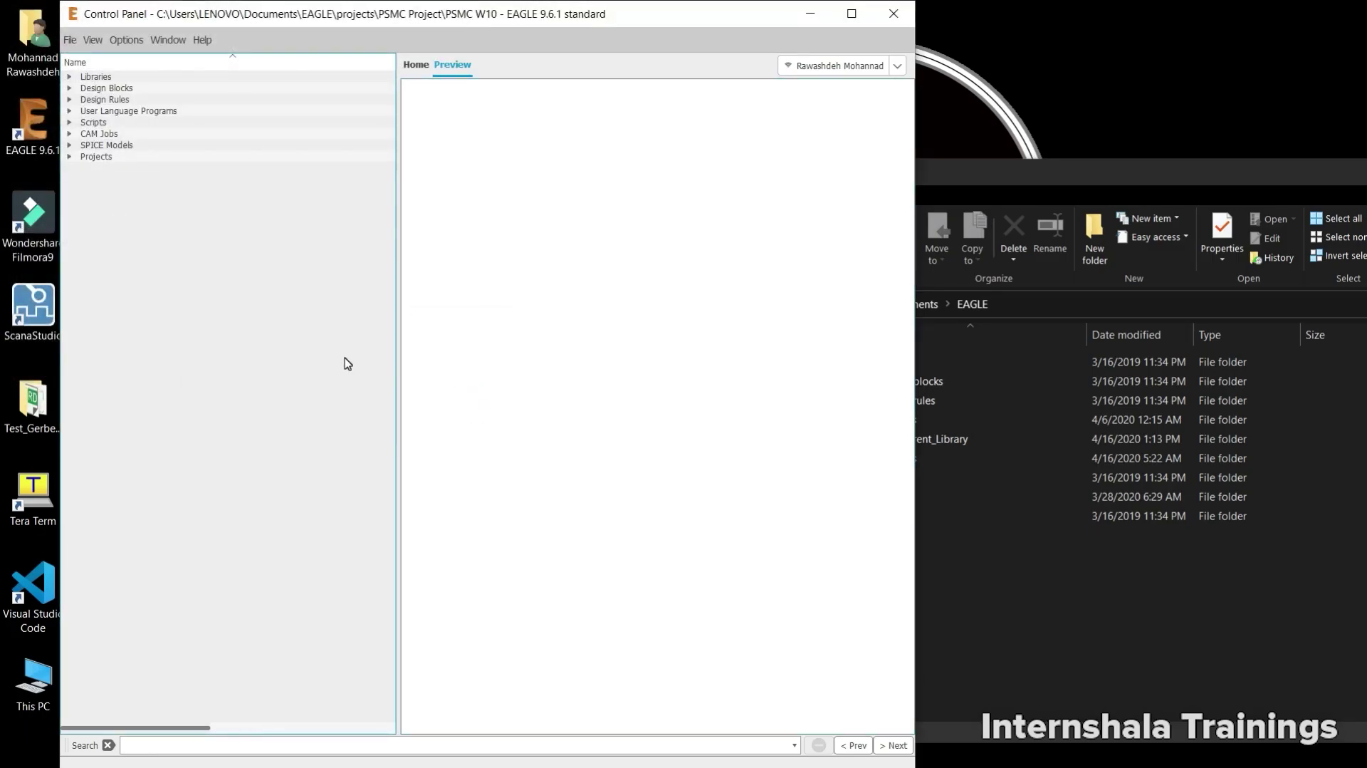
- Review the analytics and communication options in the Data collection and use settings and accept them
{"action": "left_click", "coordinate": [127, 40]}
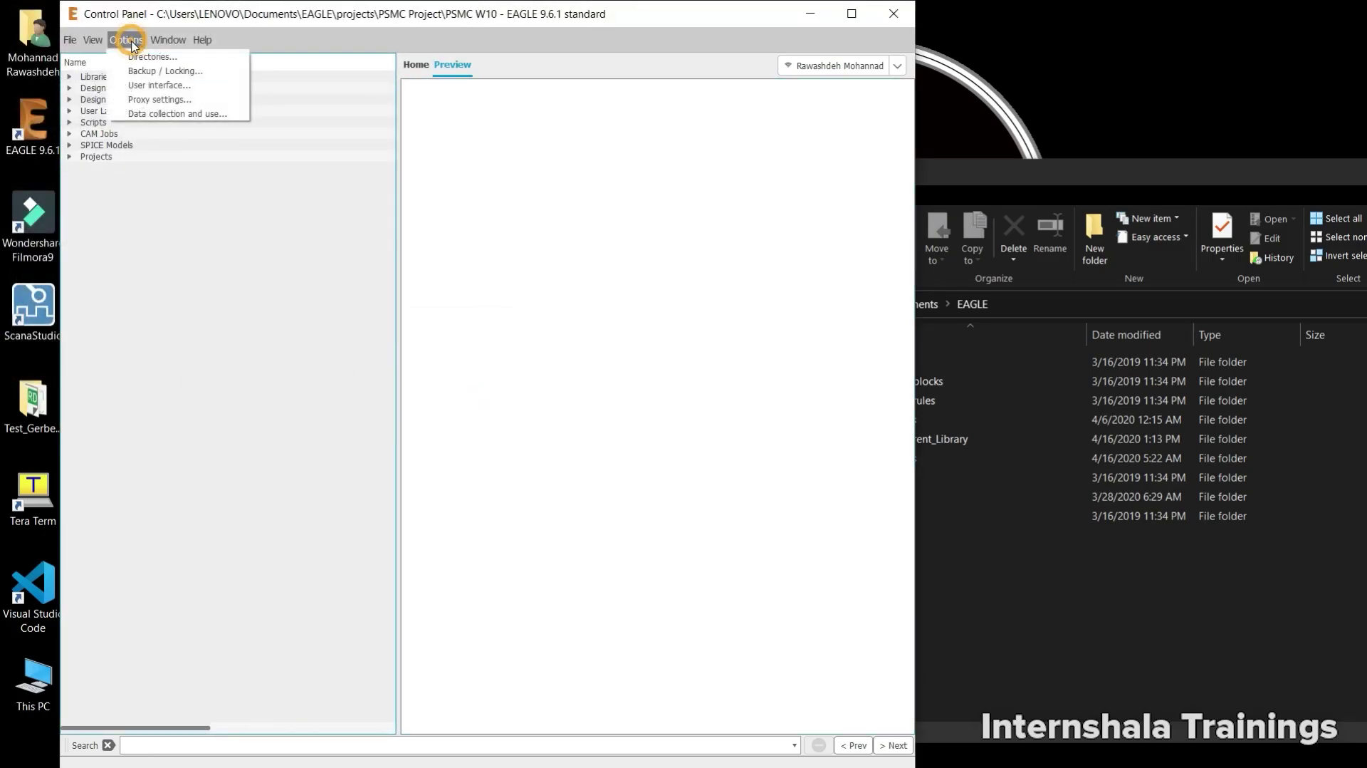
{"action": "left_click", "coordinate": [208, 120]}
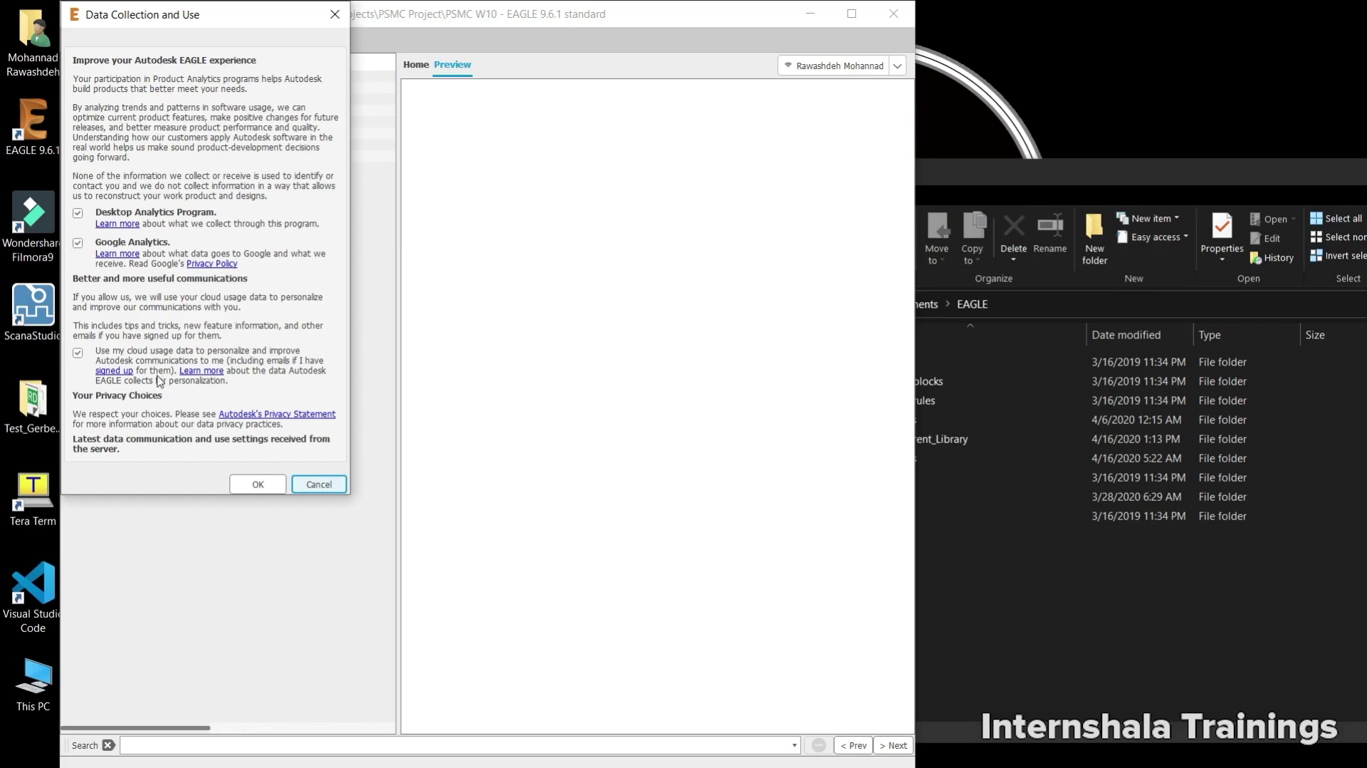
{"action": "left_click", "coordinate": [255, 484]}
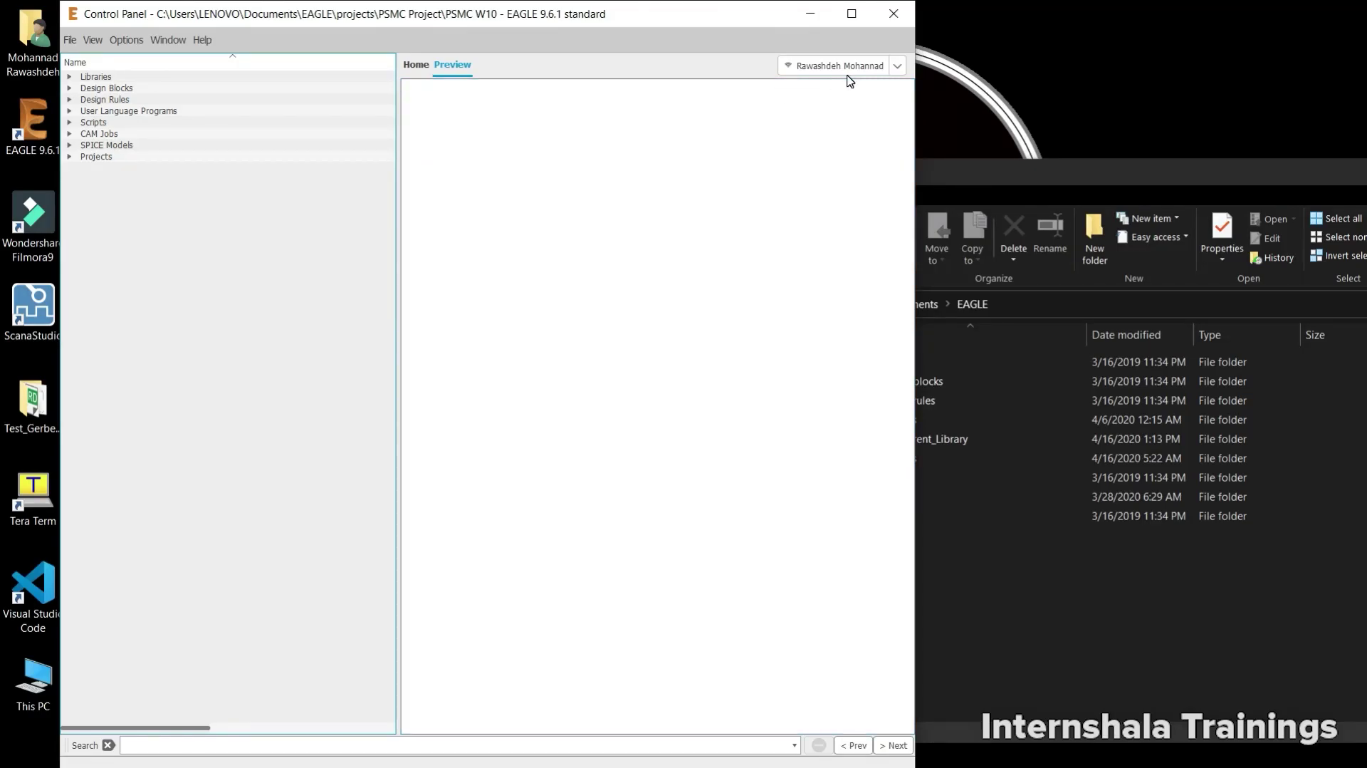
- Maximize the Control Panel and sign out of the Autodesk account
{"action": "double_click", "coordinate": [626, 20]}
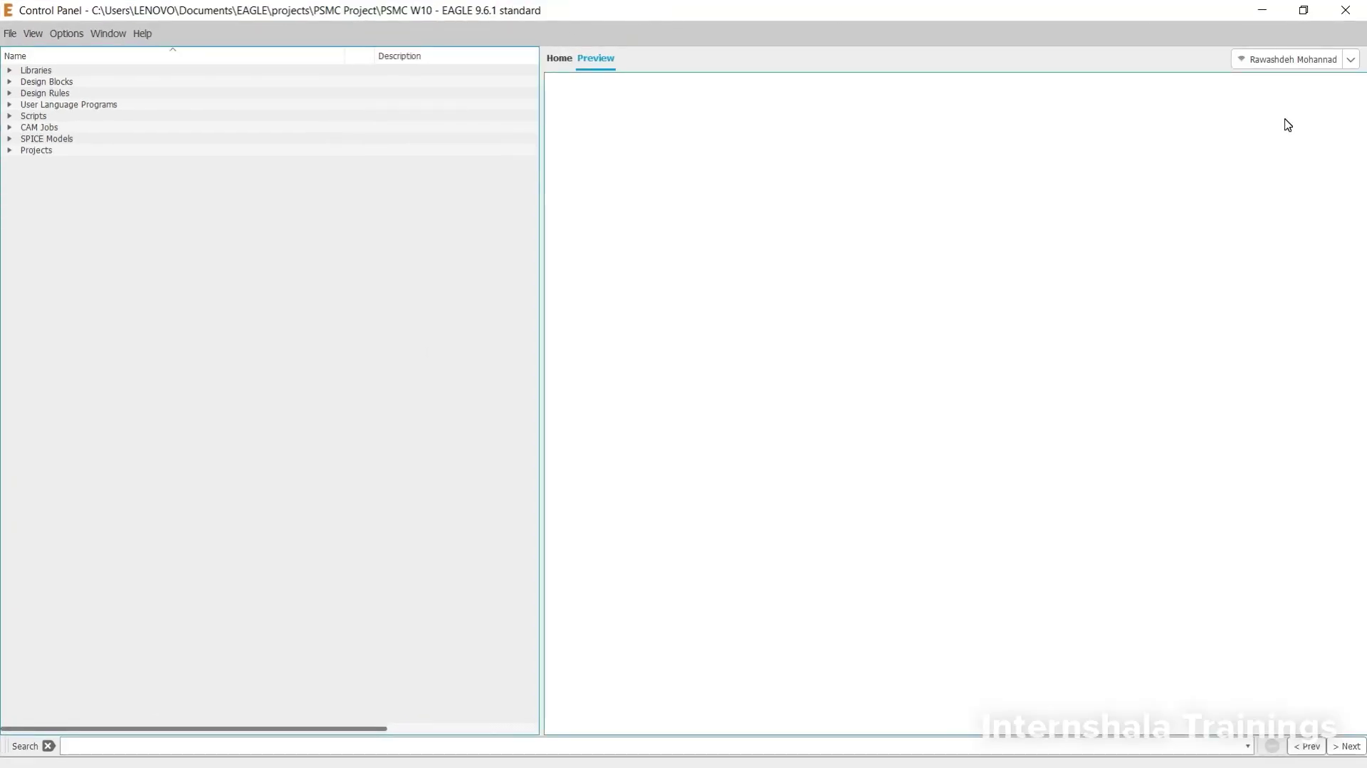
{"action": "left_click", "coordinate": [1349, 62]}
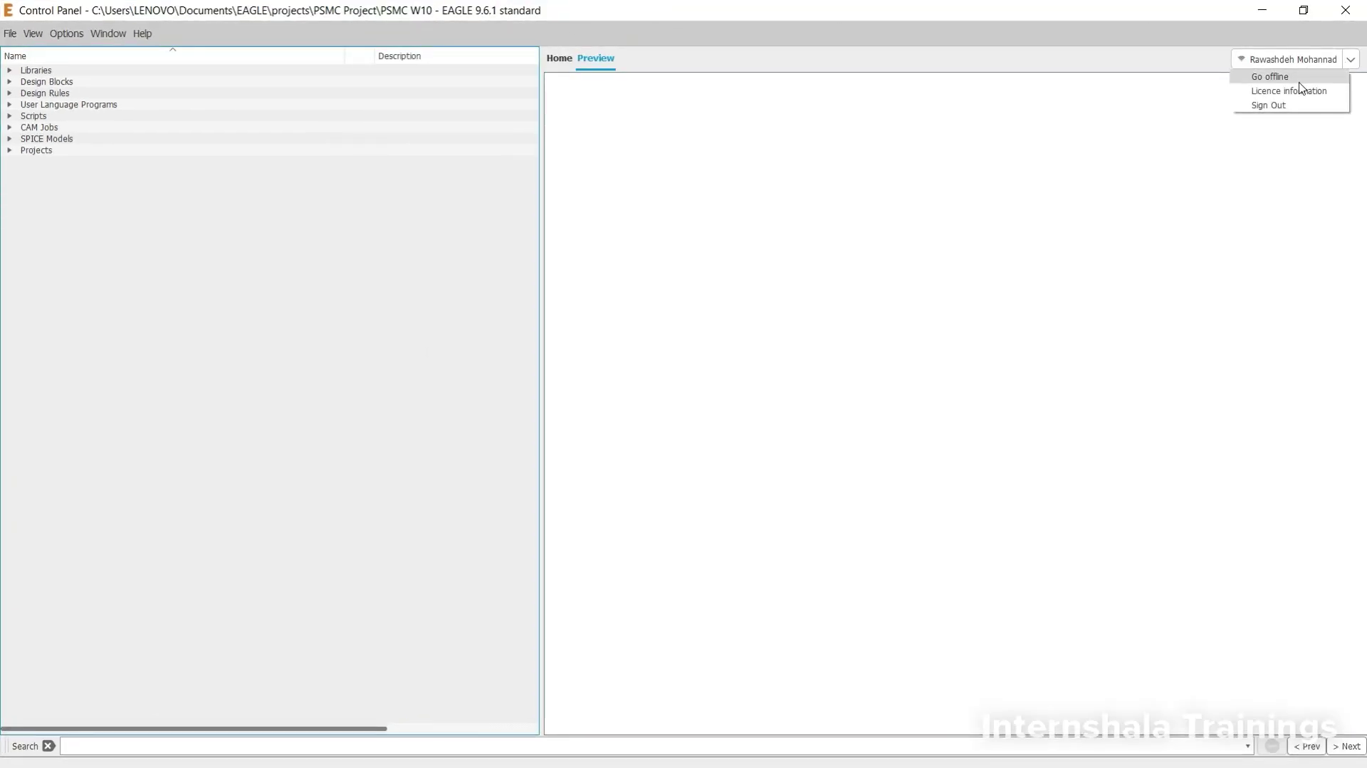
{"action": "left_click", "coordinate": [1274, 105]}
{"action": "left_click", "coordinate": [1273, 123]}
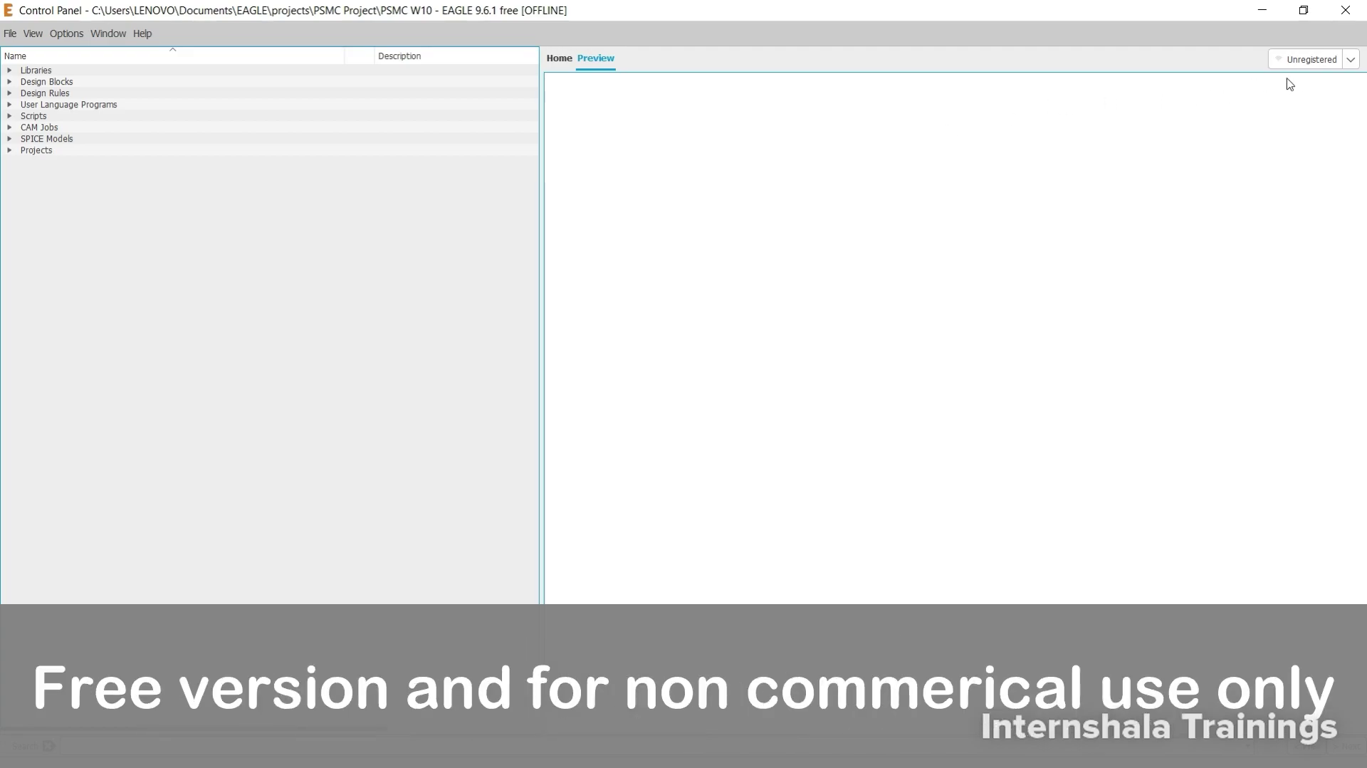
- Sign in to the Autodesk account with the account e-mail and password
{"action": "left_click", "coordinate": [1351, 60]}
{"action": "left_click", "coordinate": [1289, 90]}
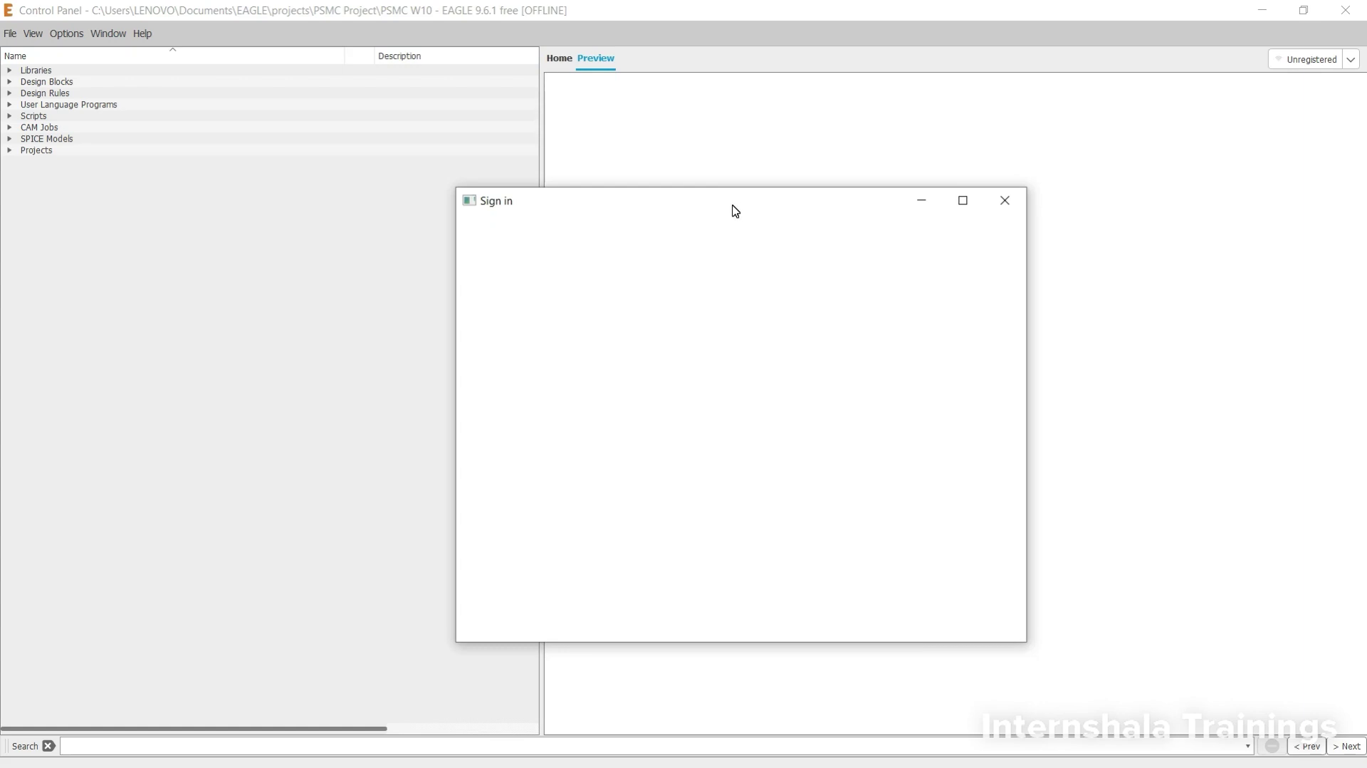
{"action": "left_click_drag", "start_coordinate": [736, 211], "coordinate": [671, 165]}
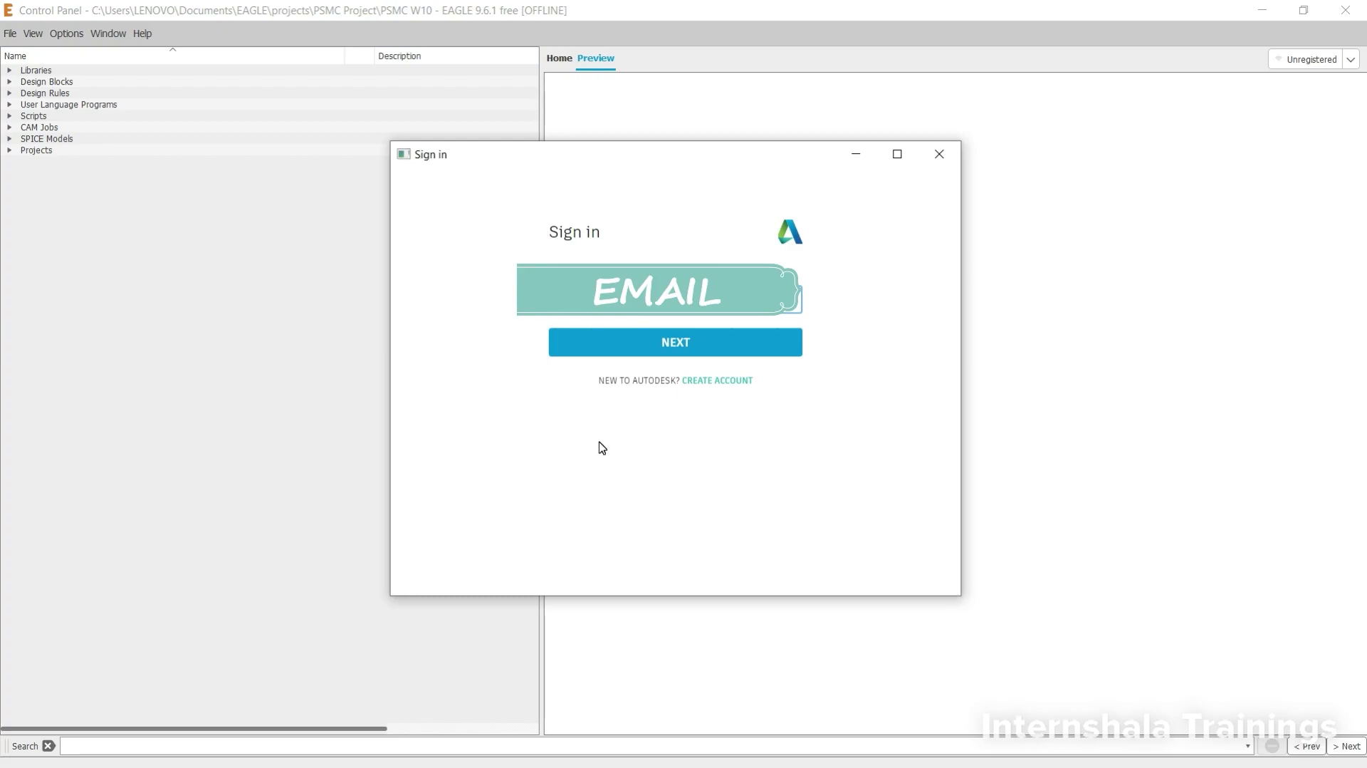
{"action": "key", "text": "Return"}
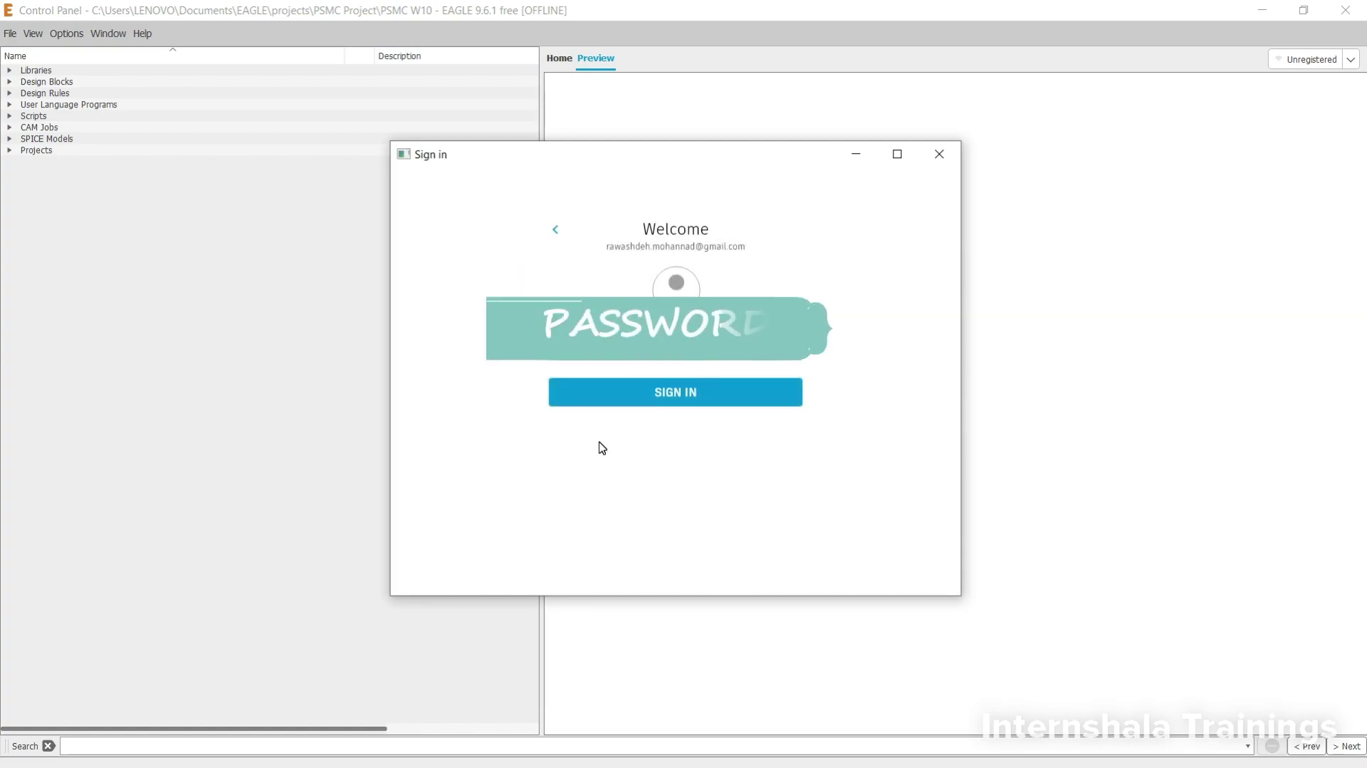
{"action": "key", "text": "Return"}
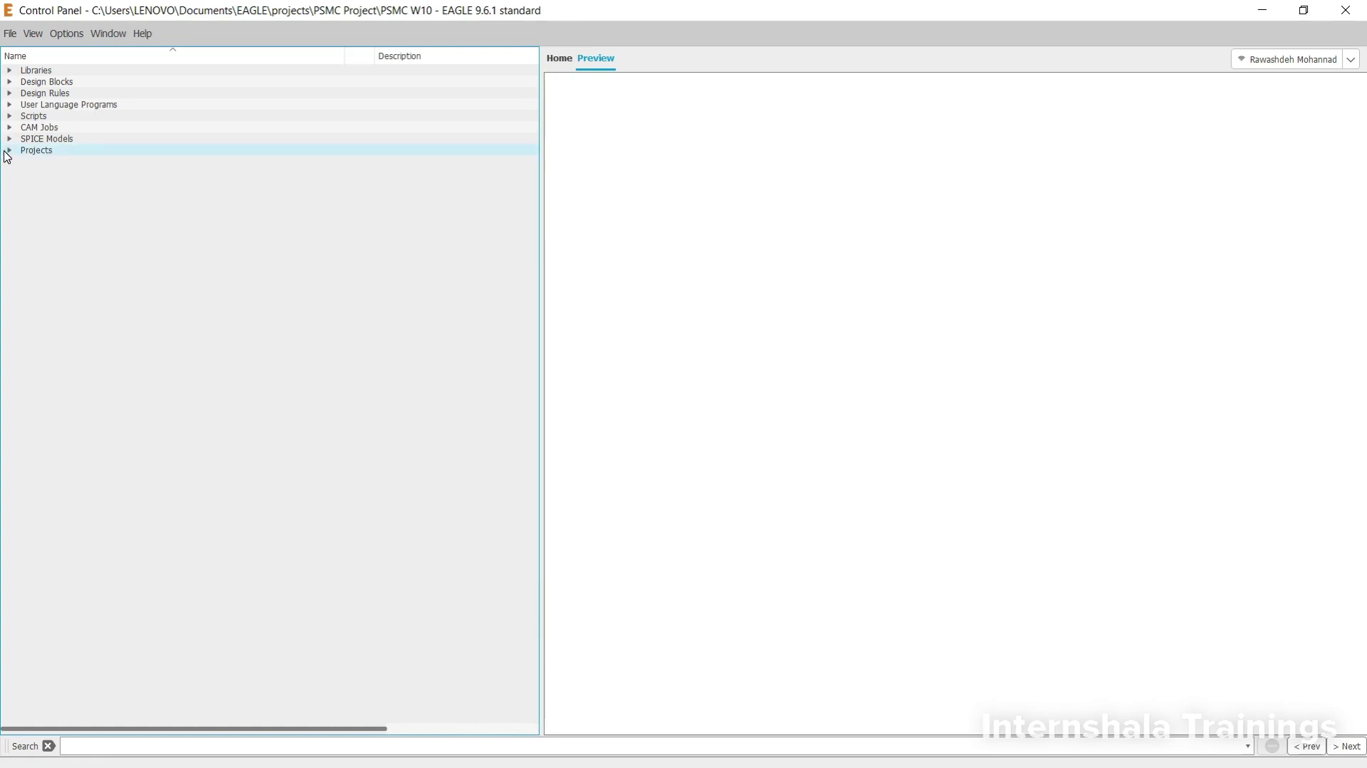
- Examine the Projects and Libraries folders, including the component libraries of the managed Eagle Pcb collection
{"action": "left_click", "coordinate": [9, 150]}
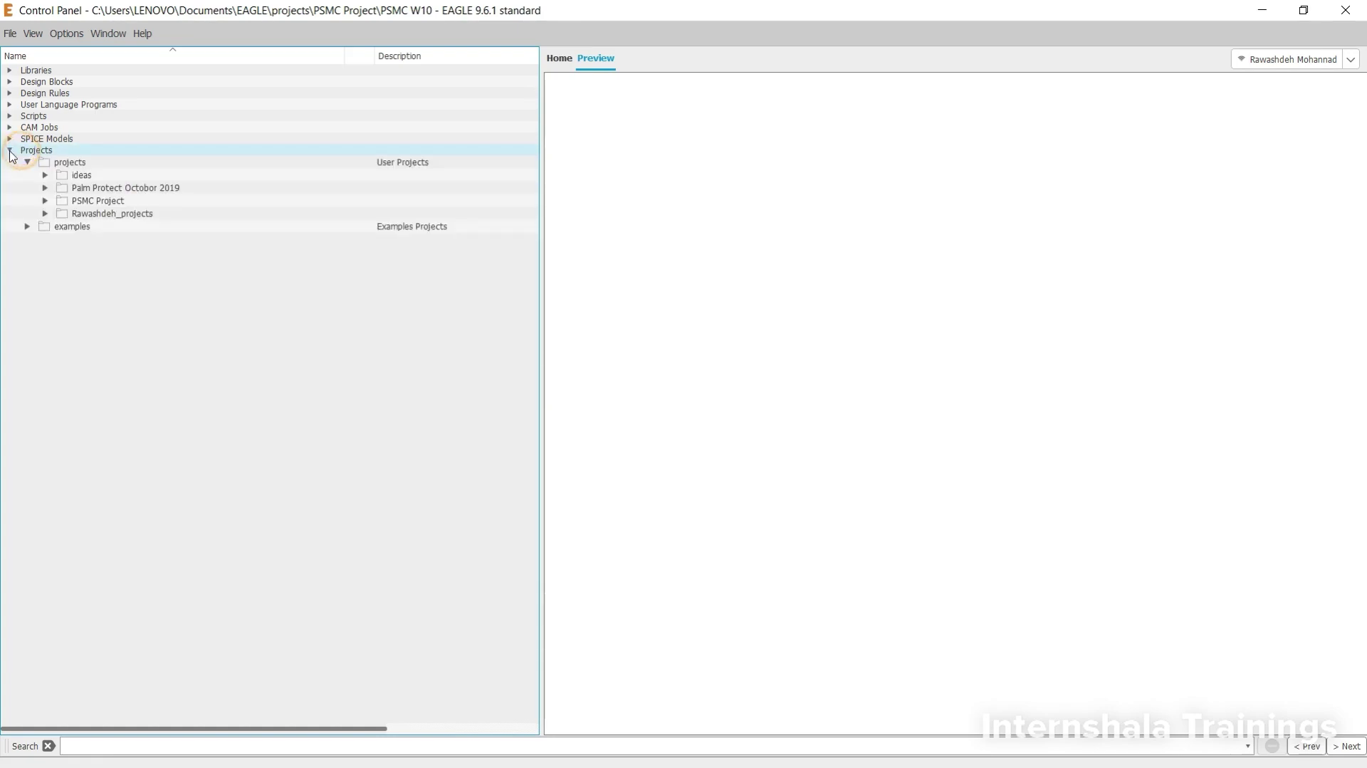
{"action": "left_click", "coordinate": [9, 71]}
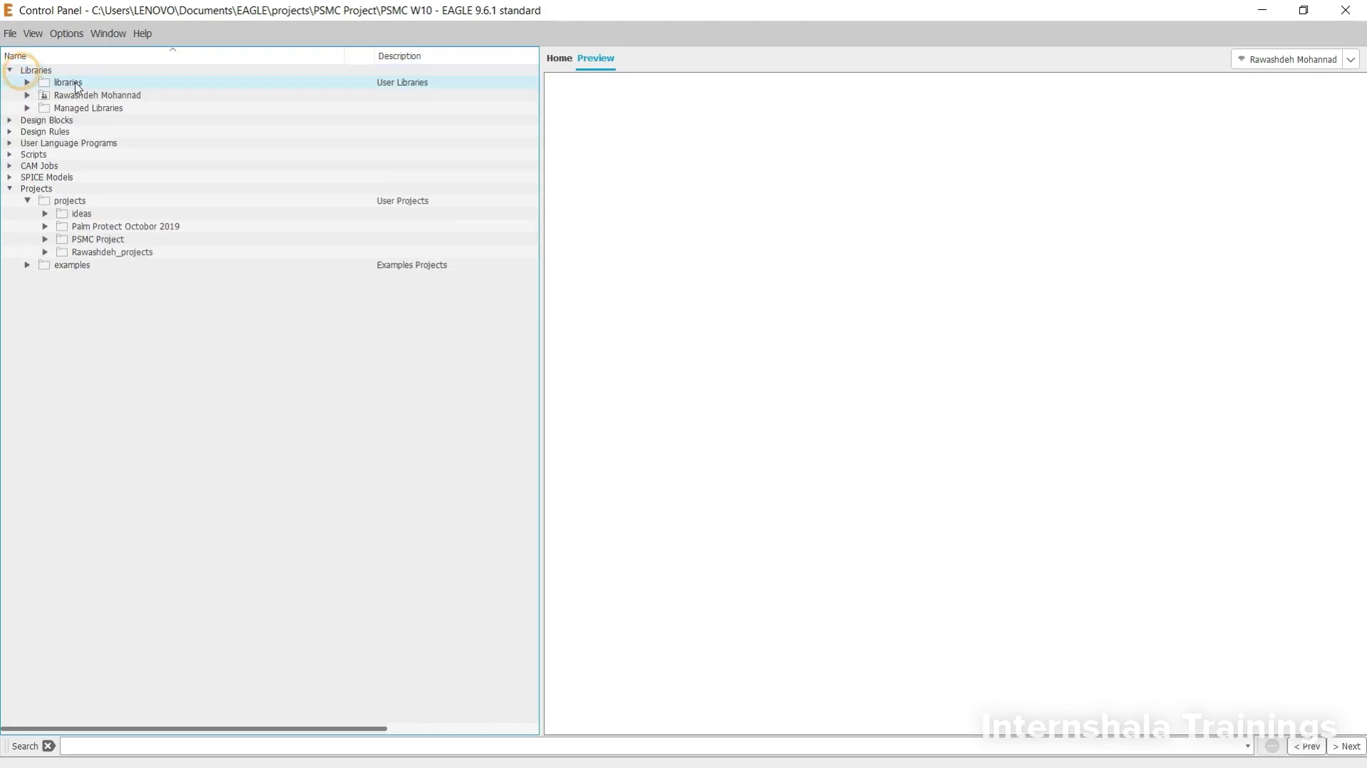
{"action": "left_click", "coordinate": [26, 108]}
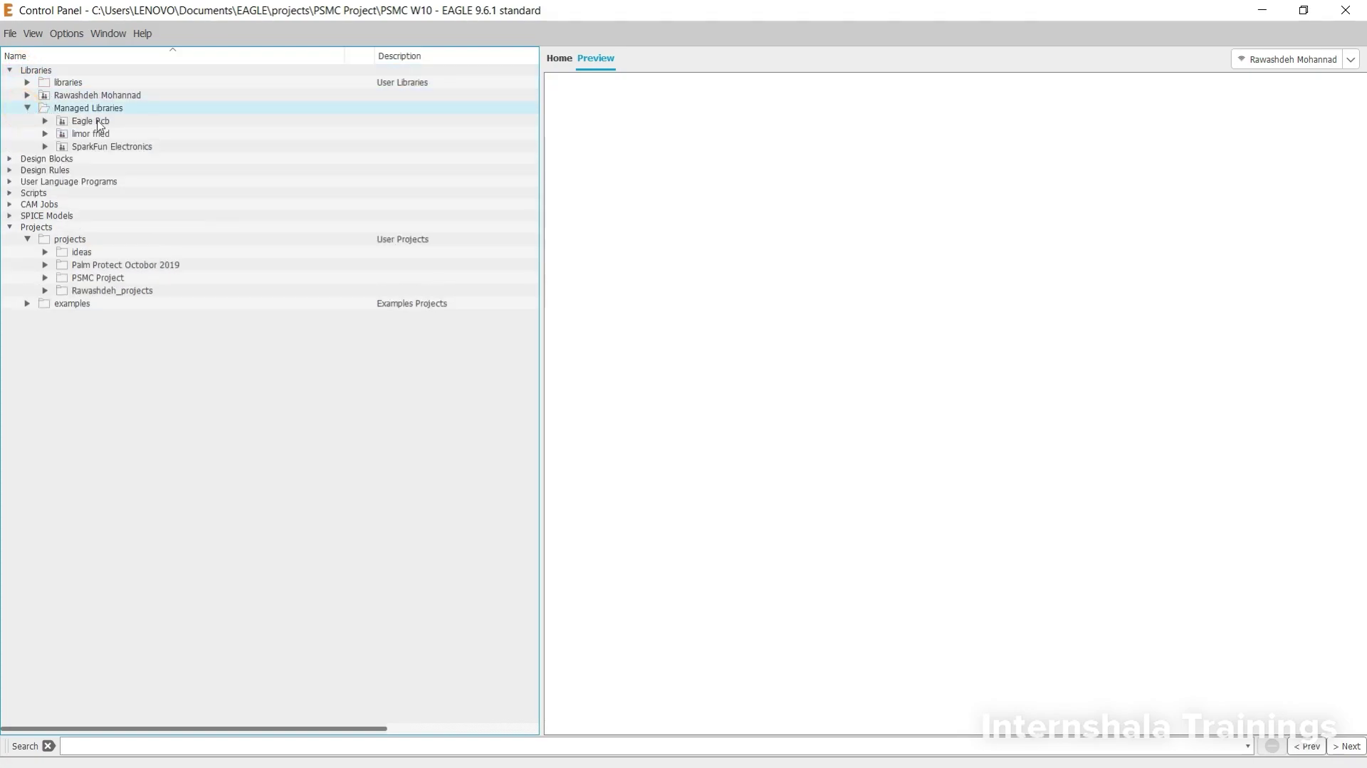
{"action": "left_click", "coordinate": [55, 109]}
{"action": "left_click", "coordinate": [45, 121]}
{"action": "scroll", "coordinate": [308, 195], "scroll_direction": "down", "scroll_amount": 20}
{"action": "scroll", "coordinate": [492, 283], "scroll_direction": "up", "scroll_amount": 15}
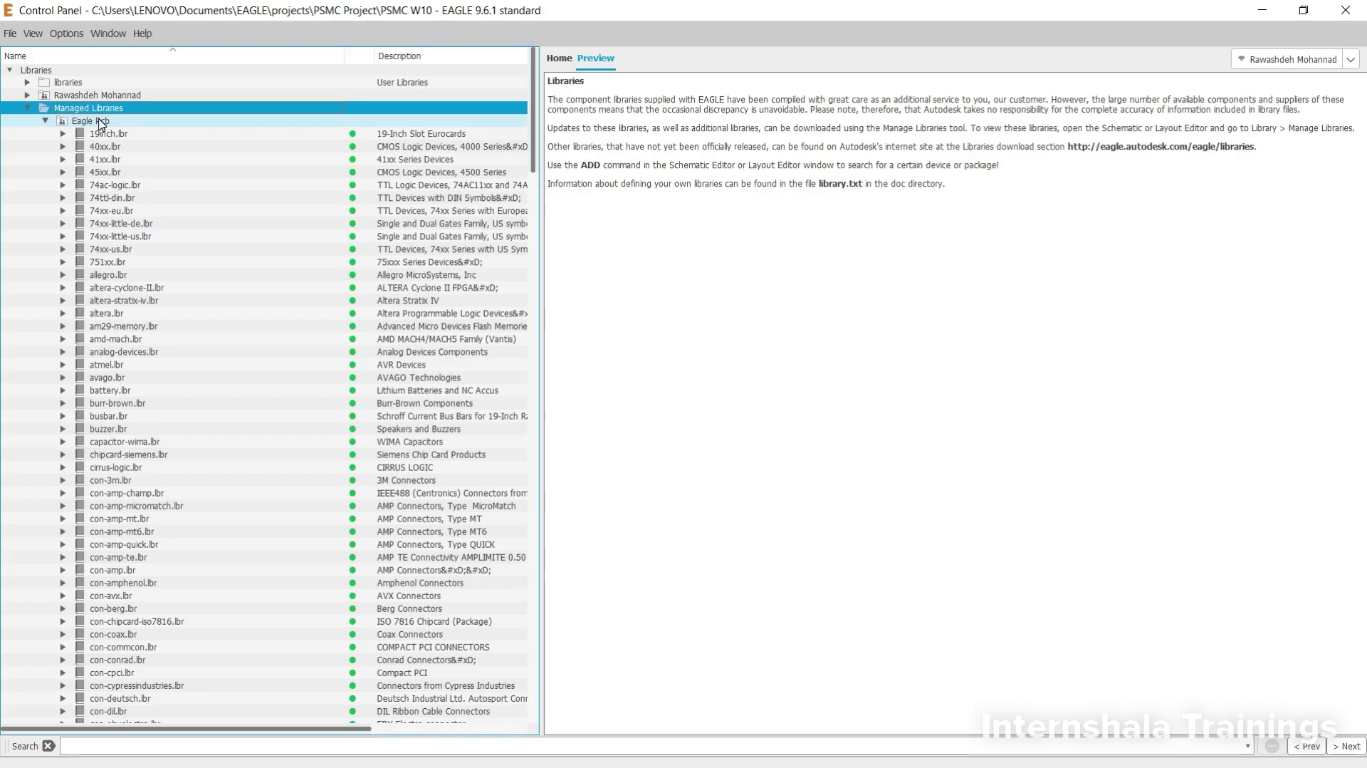
- Take all libraries of the managed Eagle Pcb collection out of use, and put them all back in use
{"action": "right_click", "coordinate": [159, 129]}
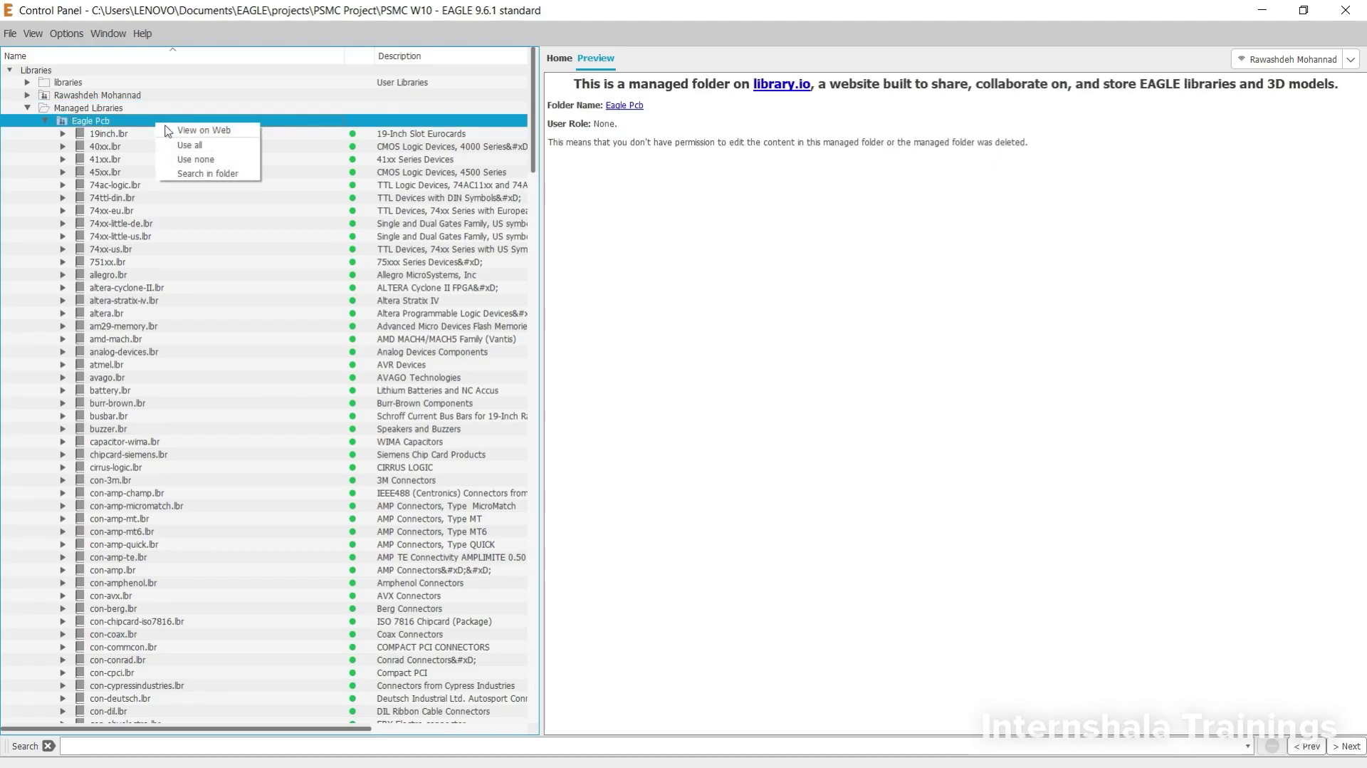
{"action": "left_click", "coordinate": [234, 163]}
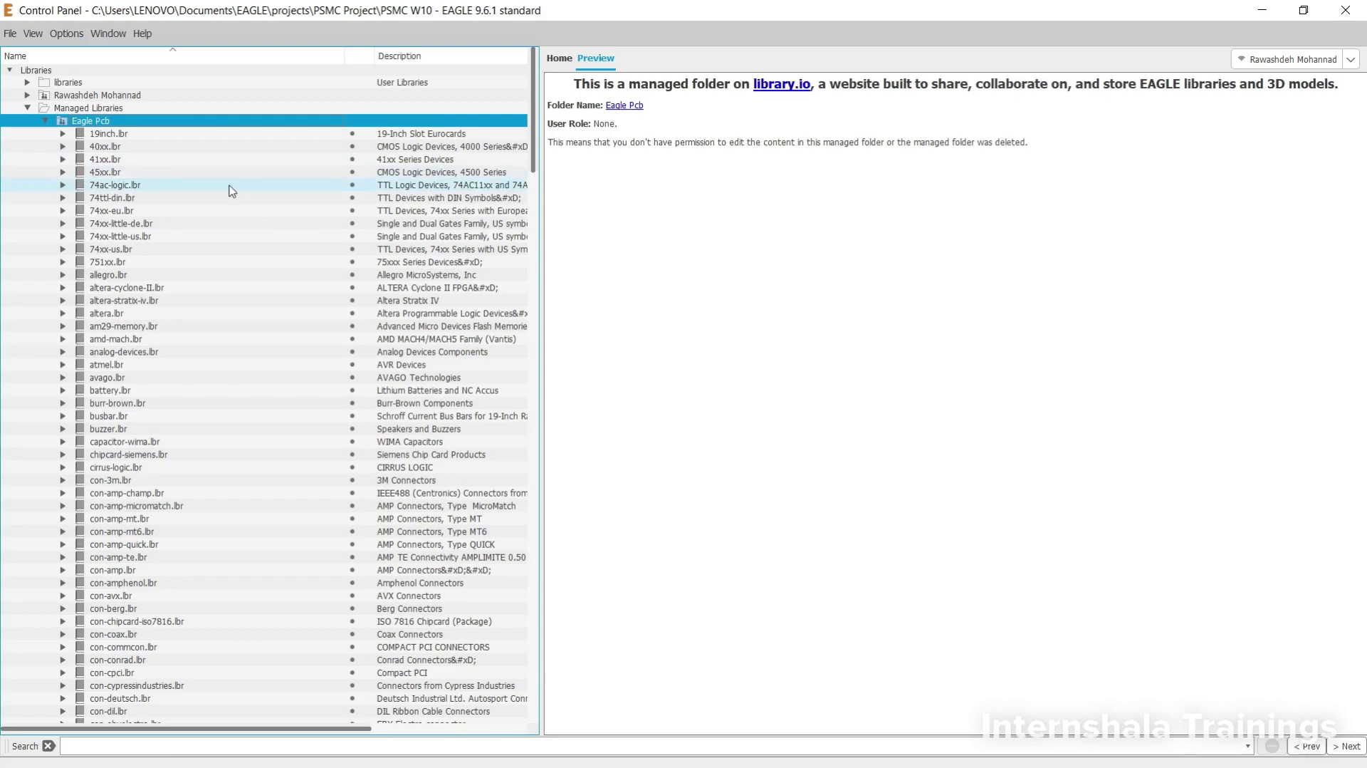
{"action": "right_click", "coordinate": [98, 126]}
{"action": "left_click", "coordinate": [120, 145]}
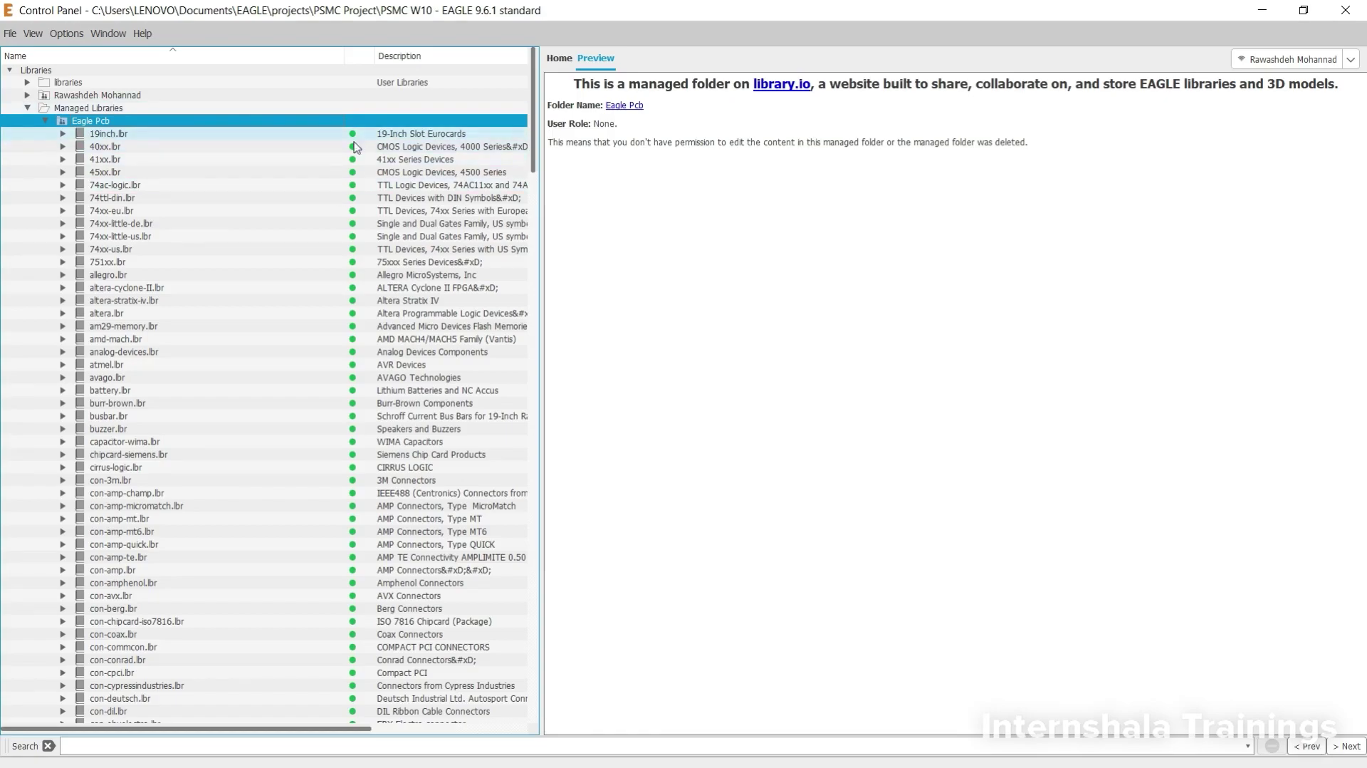
- Take the managed adafruit.lbr library out of use and leave the managed collections collapsed
{"action": "left_click", "coordinate": [46, 121]}
{"action": "left_click", "coordinate": [45, 134]}
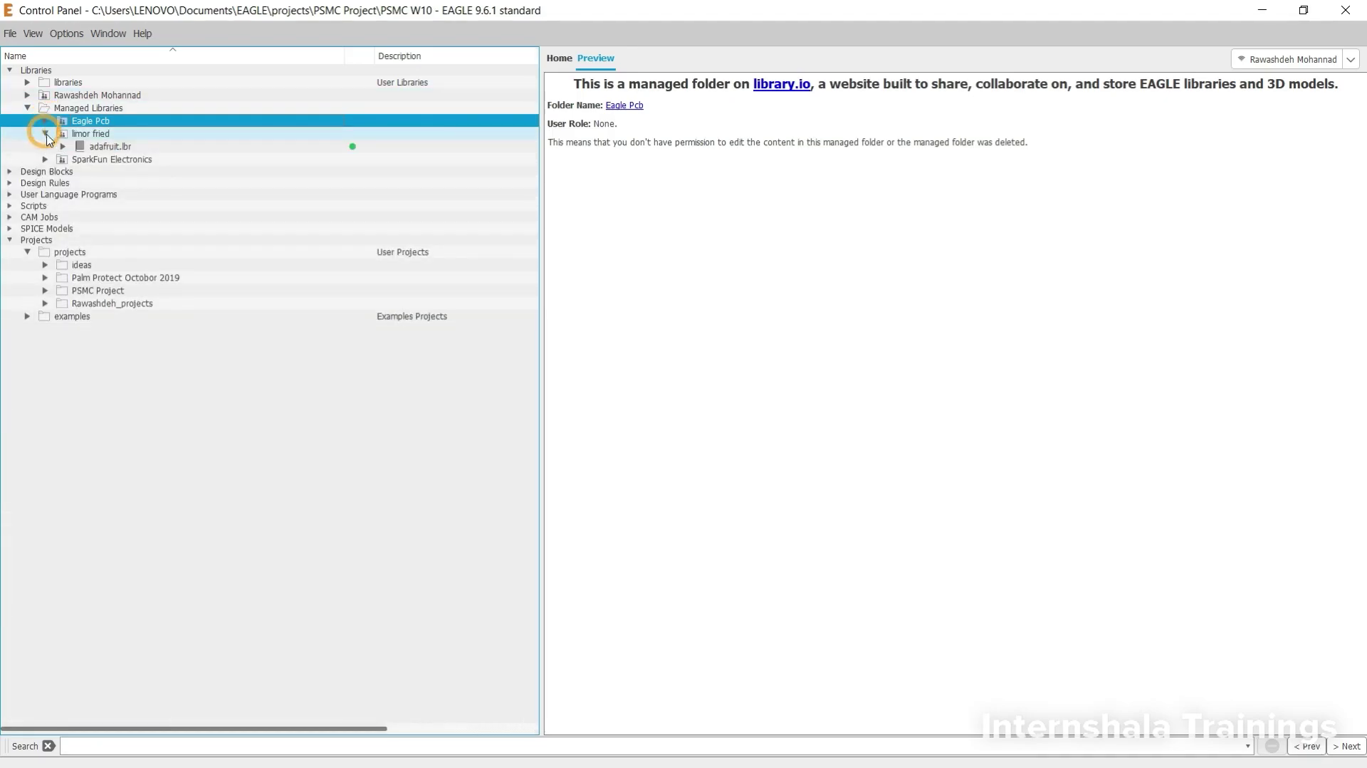
{"action": "left_click", "coordinate": [350, 151]}
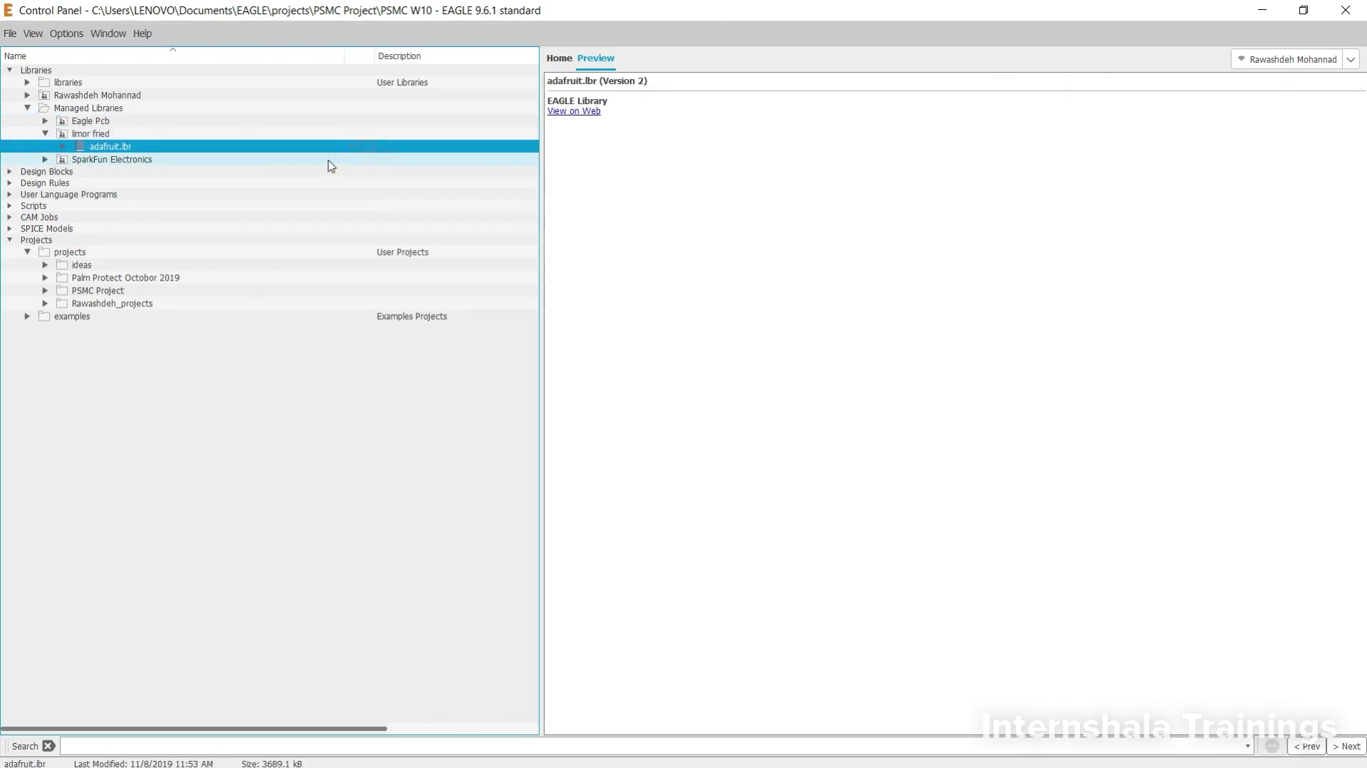
{"action": "left_click", "coordinate": [45, 133]}
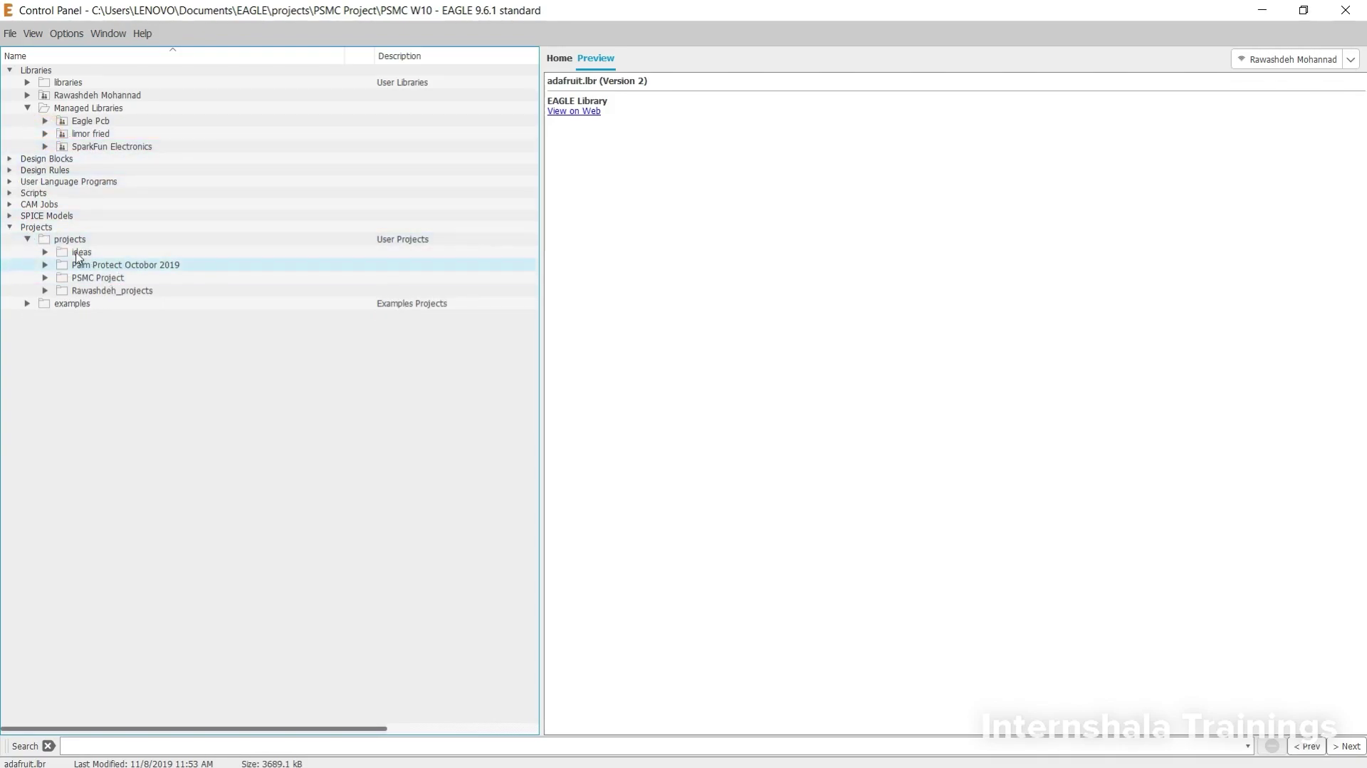
- Preview the Arduino_MEGA2560_ref board and schematic in the arduino example project
{"action": "left_click", "coordinate": [27, 240]}
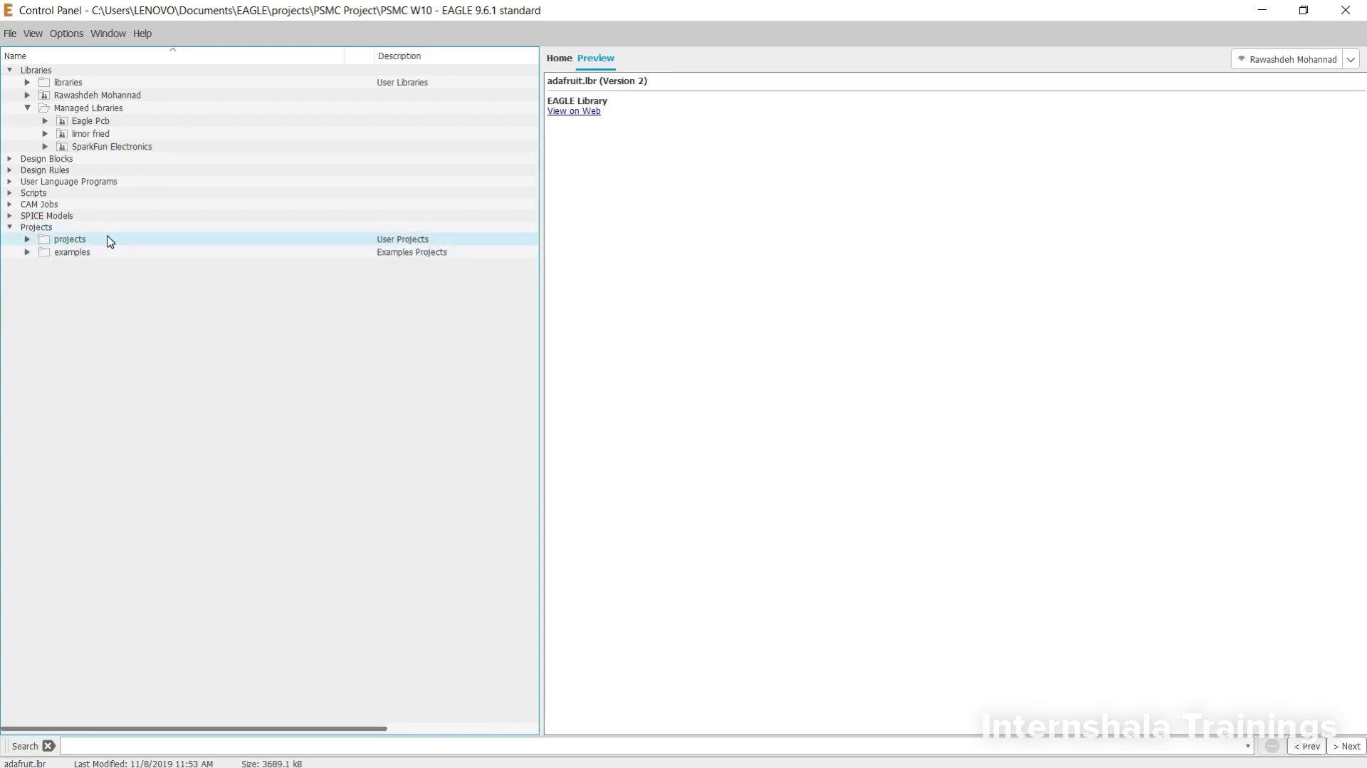
{"action": "left_click", "coordinate": [27, 252]}
{"action": "left_click", "coordinate": [45, 266]}
{"action": "left_click", "coordinate": [117, 278]}
{"action": "left_click", "coordinate": [141, 291]}
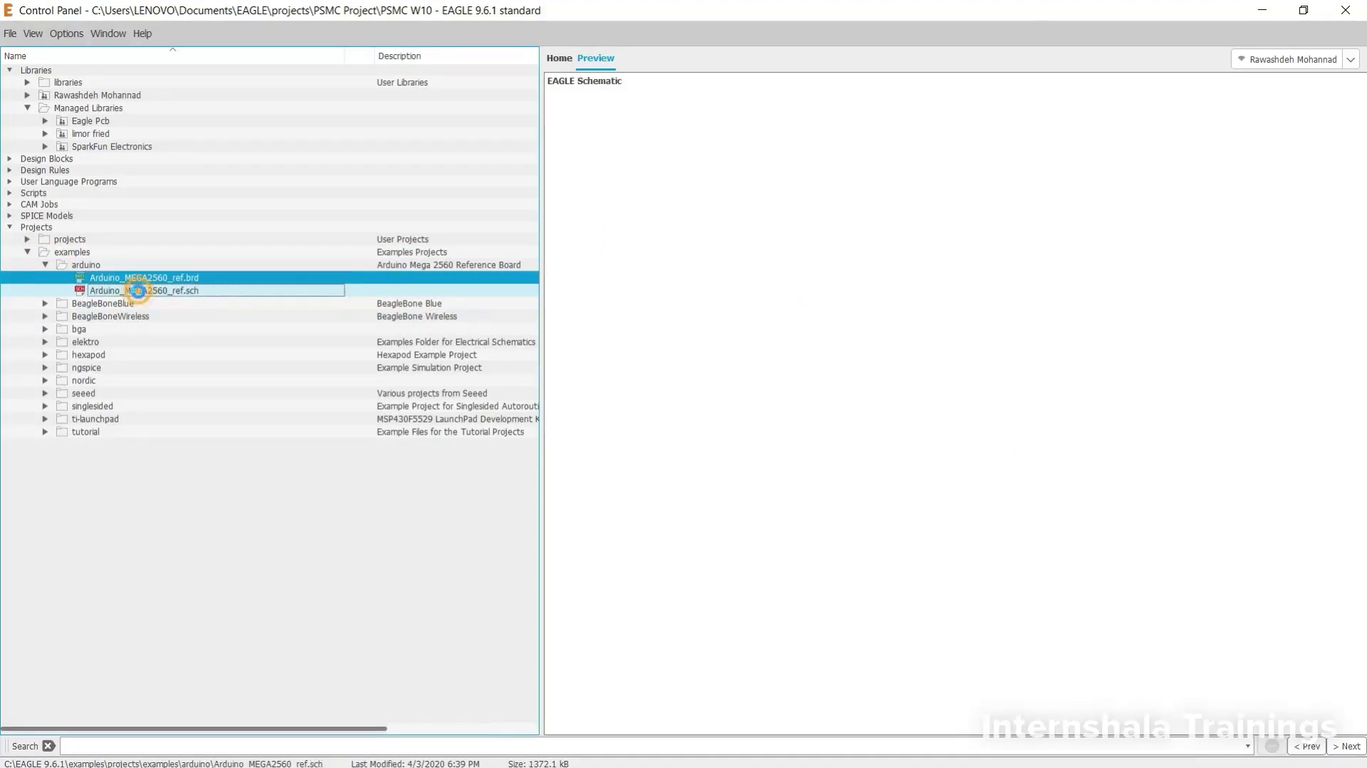
- Preview BeagleBone_Blue.brd, BeagleBone_Blue.sch and BeagleBone_Blue_3D.brd in the BeagleBoneBlue example, and collapse the examples folder
{"action": "left_click", "coordinate": [45, 304]}
{"action": "left_click", "coordinate": [107, 317]}
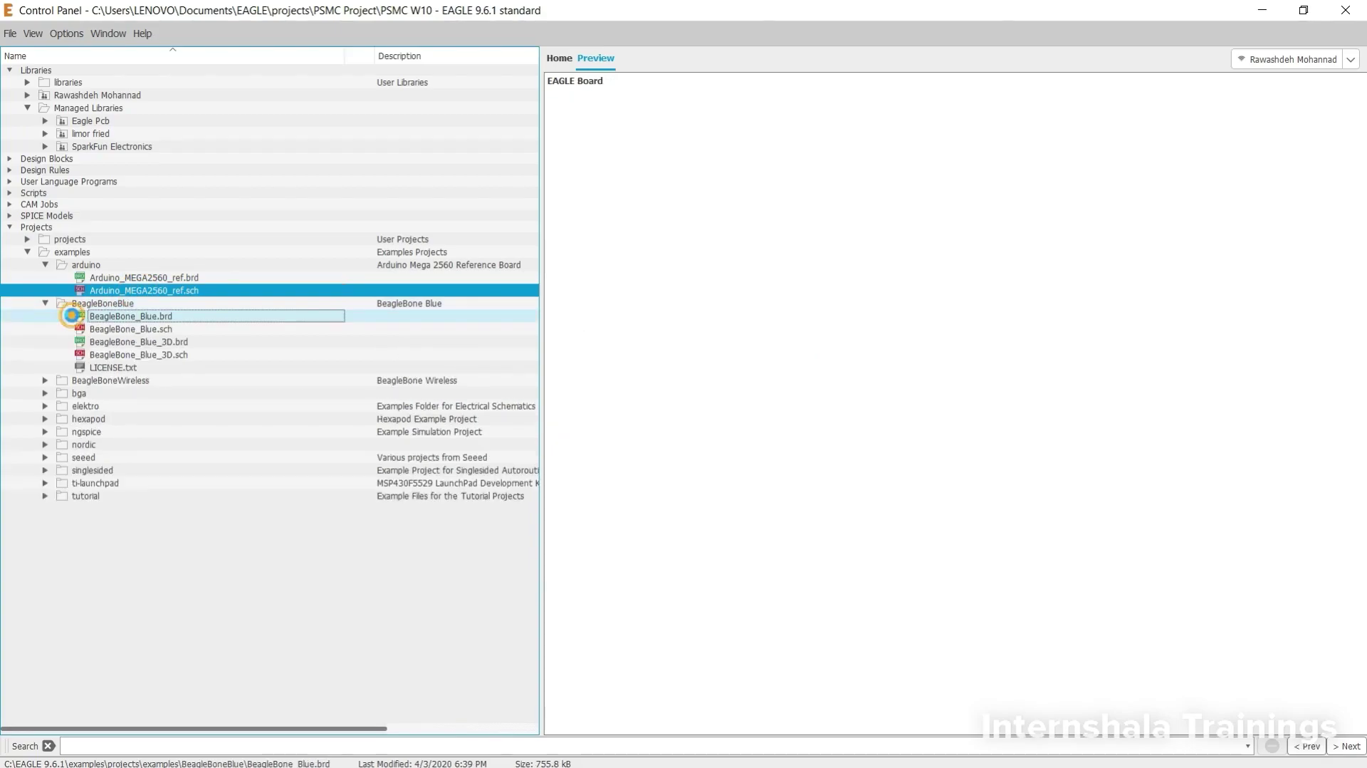
{"action": "left_click", "coordinate": [107, 329]}
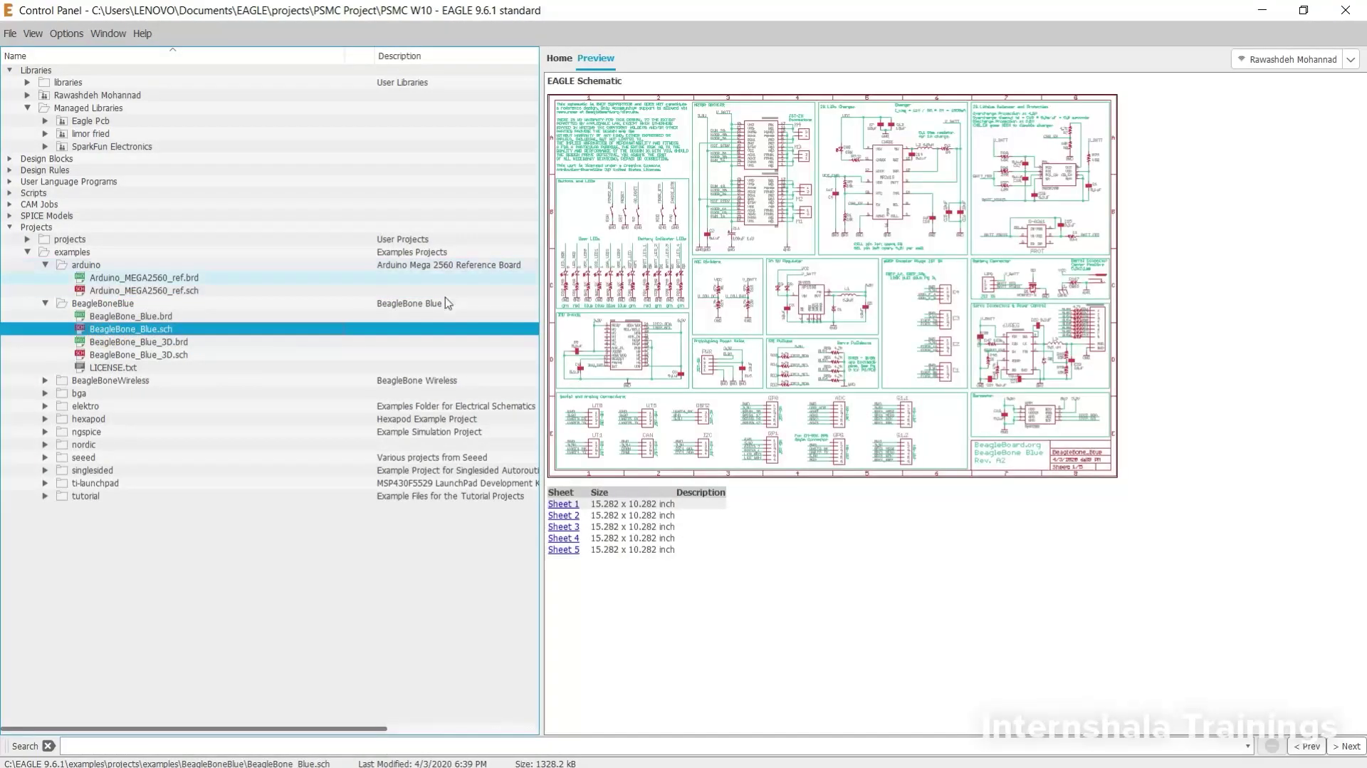
{"action": "left_click", "coordinate": [133, 344]}
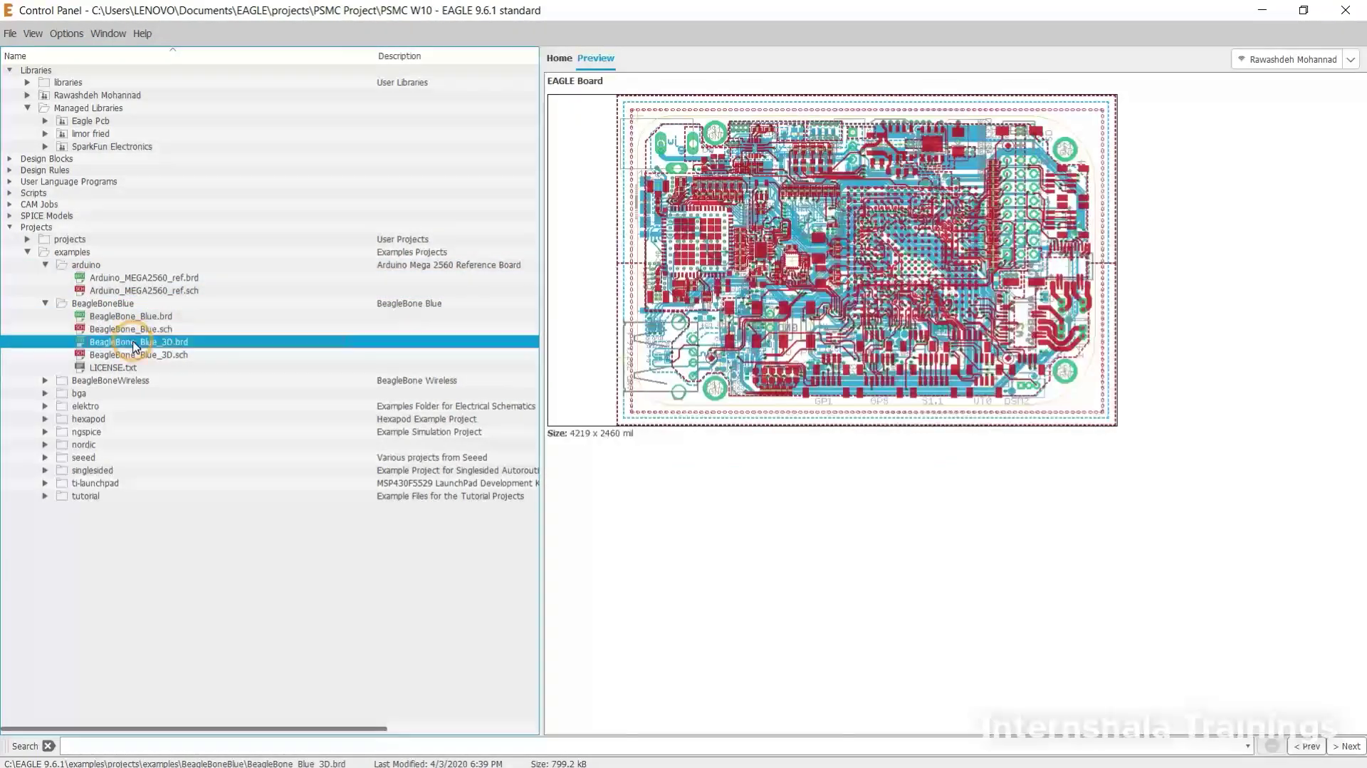
{"action": "left_click", "coordinate": [44, 303]}
{"action": "left_click", "coordinate": [44, 265]}
{"action": "left_click", "coordinate": [27, 252]}
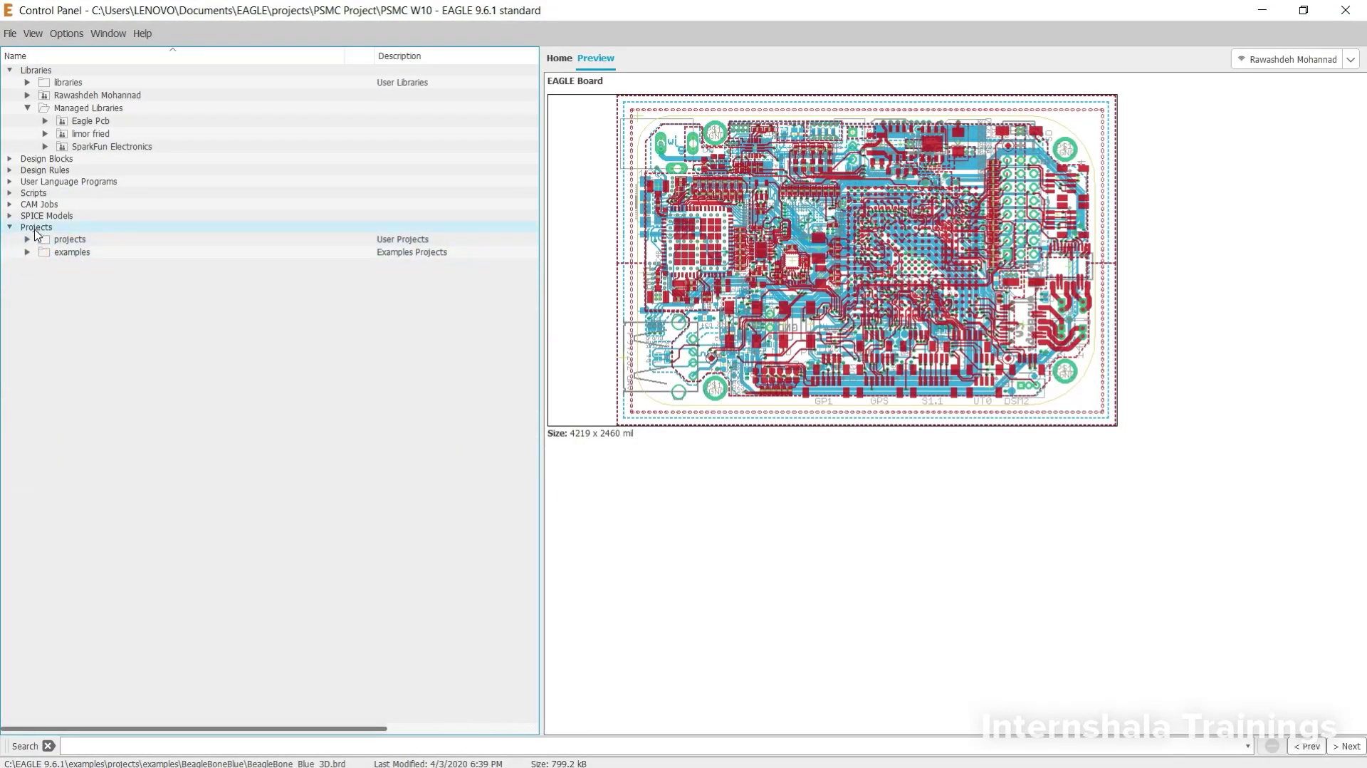